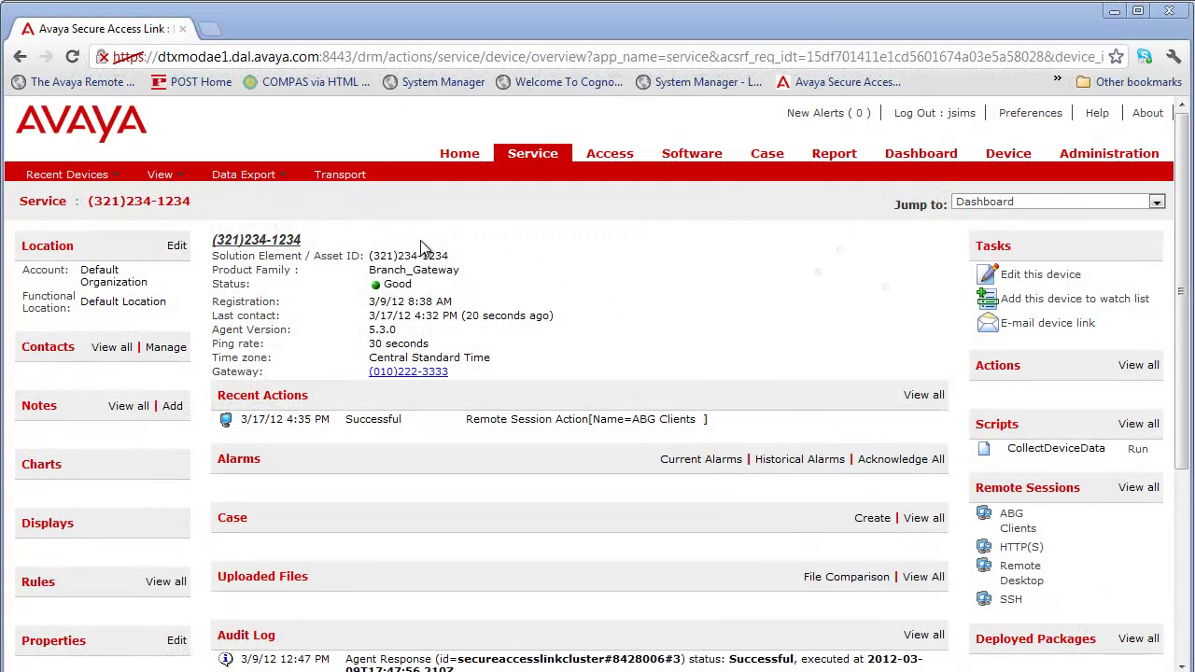
pyautogui.click(472, 271)
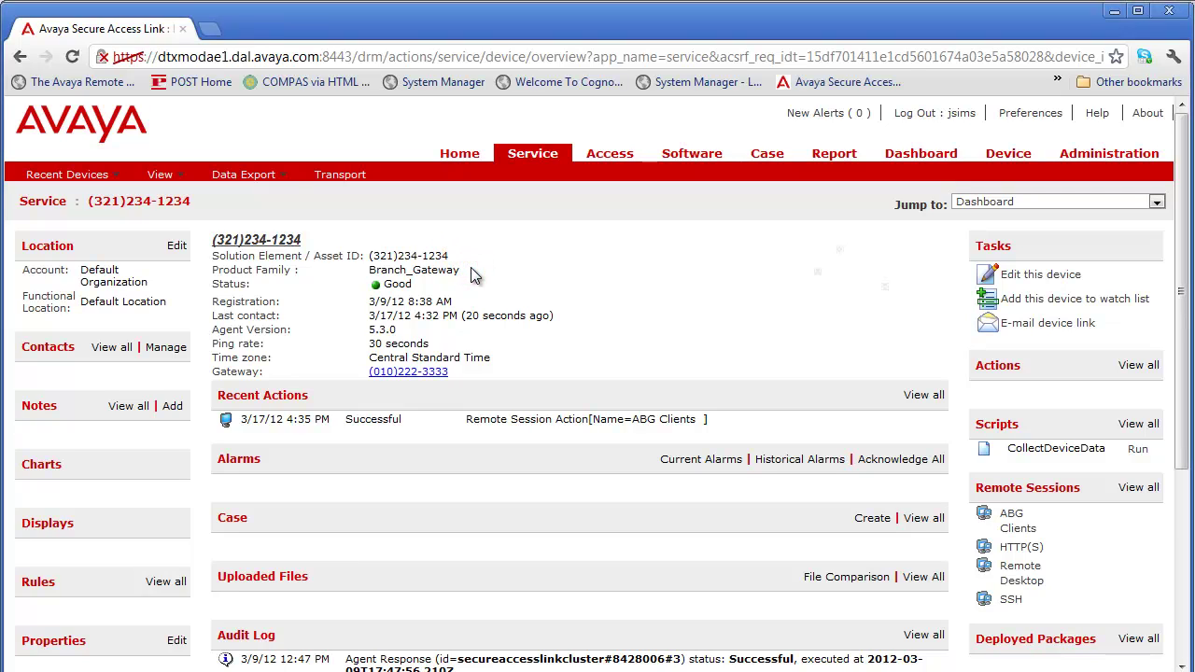
pyautogui.click(435, 286)
pyautogui.click(465, 374)
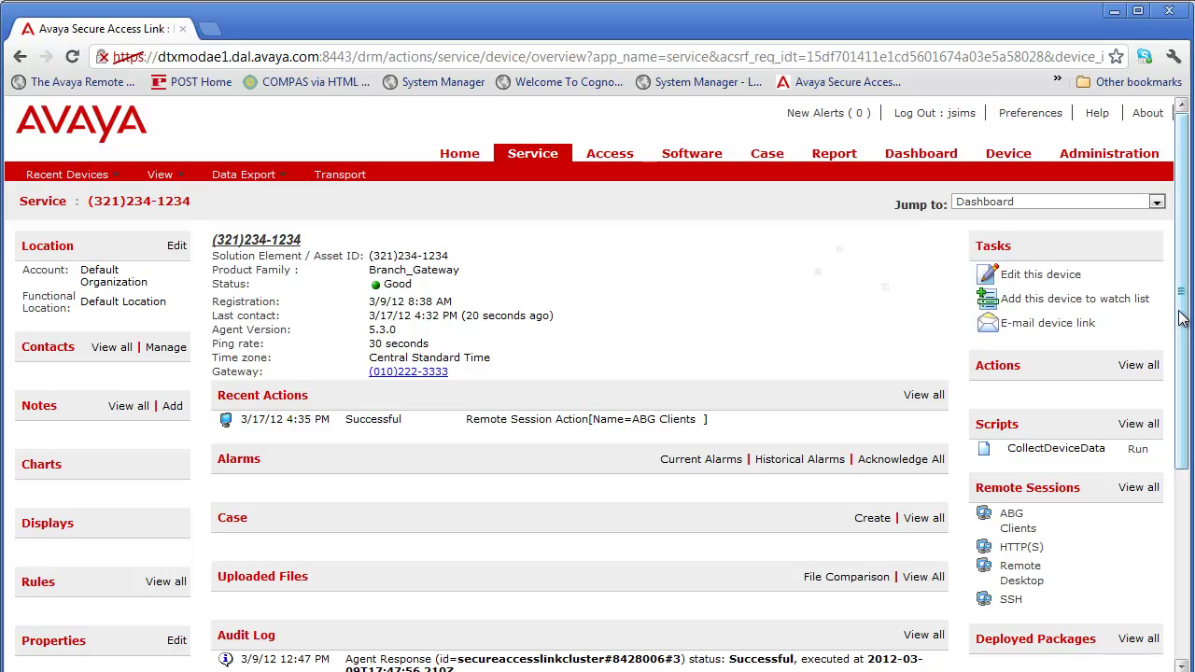
pyautogui.moveTo(1181, 319); pyautogui.dragTo(1170, 509)
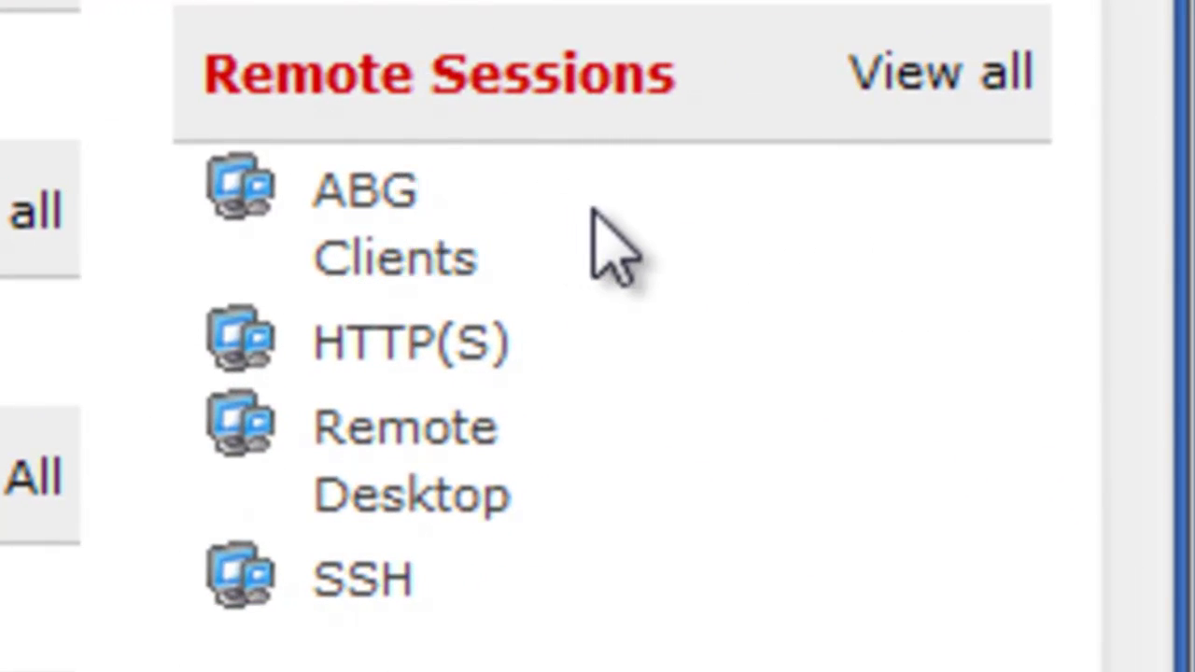
pyautogui.click(624, 222)
pyautogui.click(622, 344)
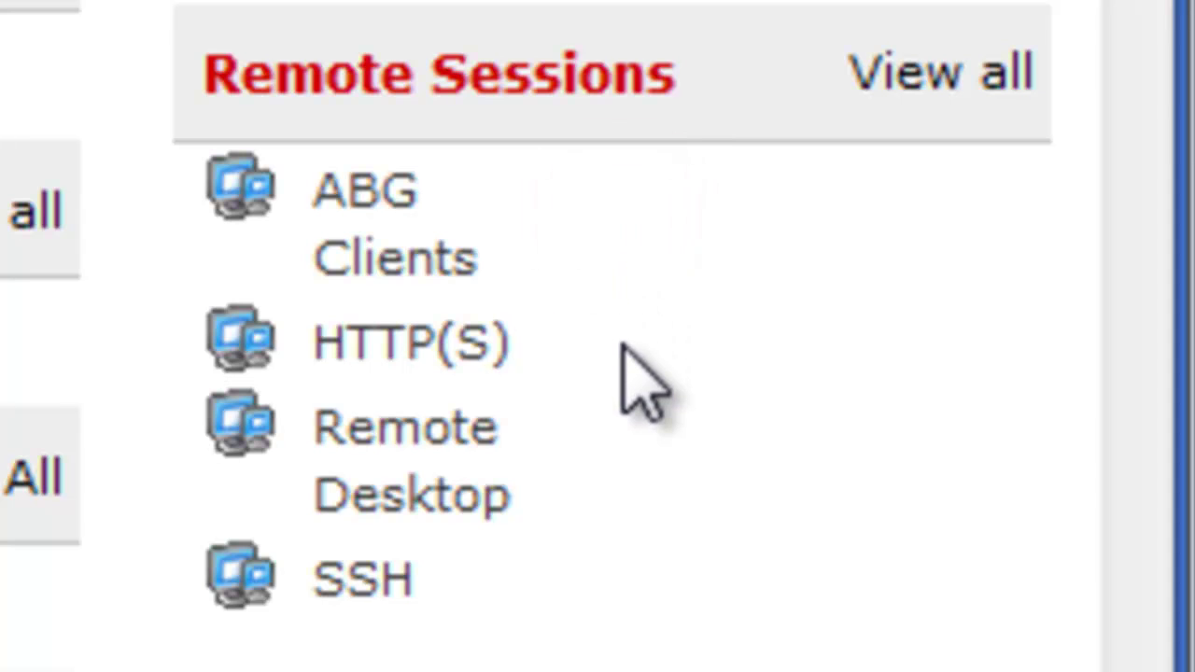
pyautogui.click(603, 455)
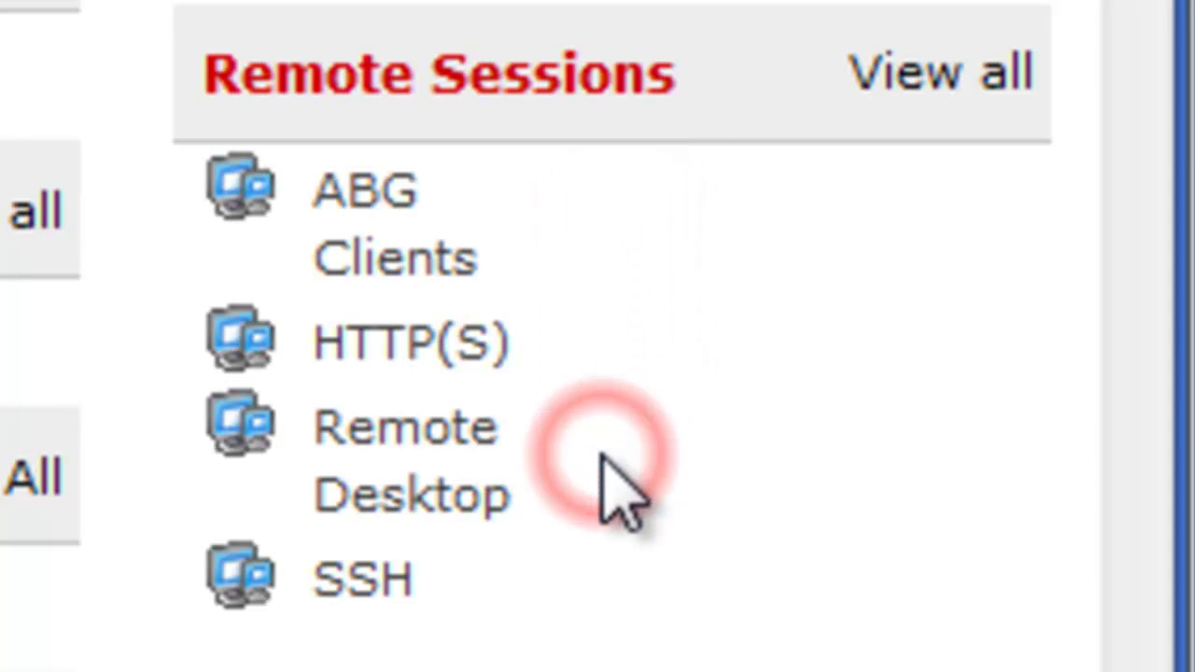
pyautogui.click(551, 574)
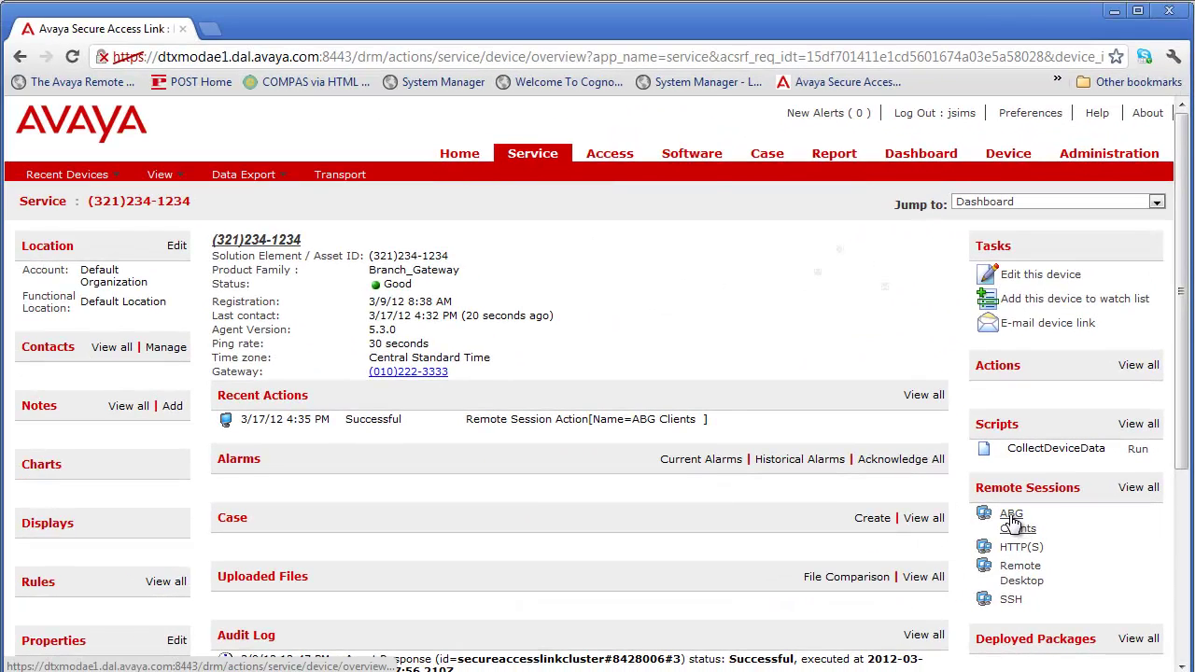
# Step: Start an ABG Clients remote session with the description 'test'
pyautogui.click(1011, 514)
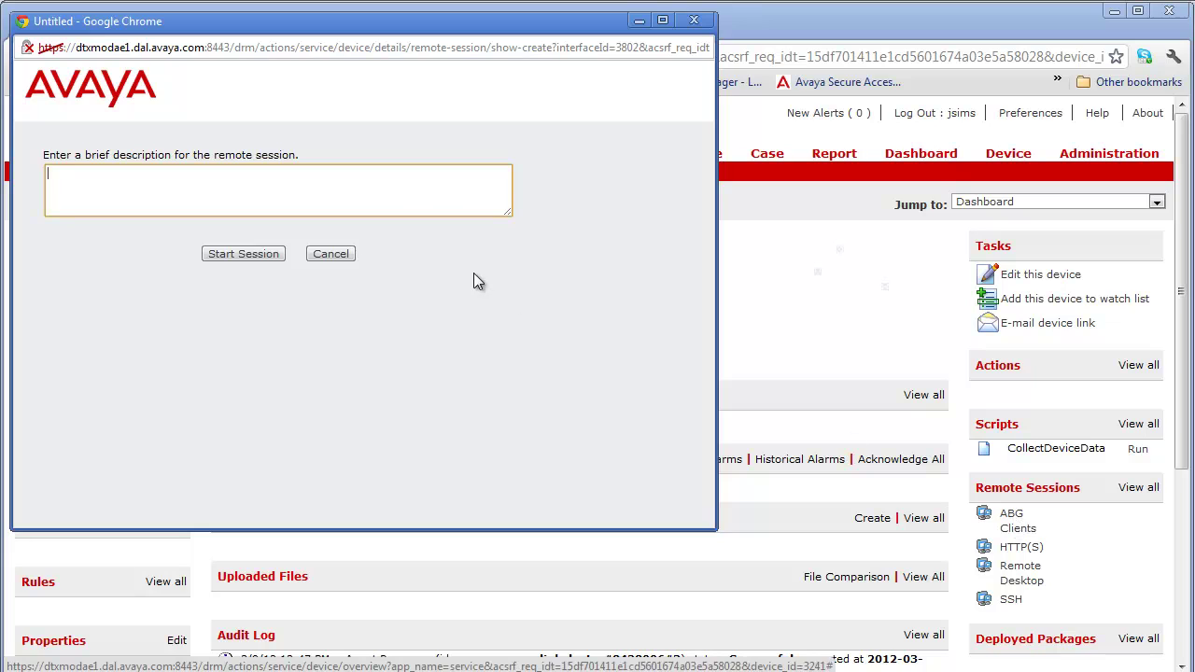
pyautogui.write('test')
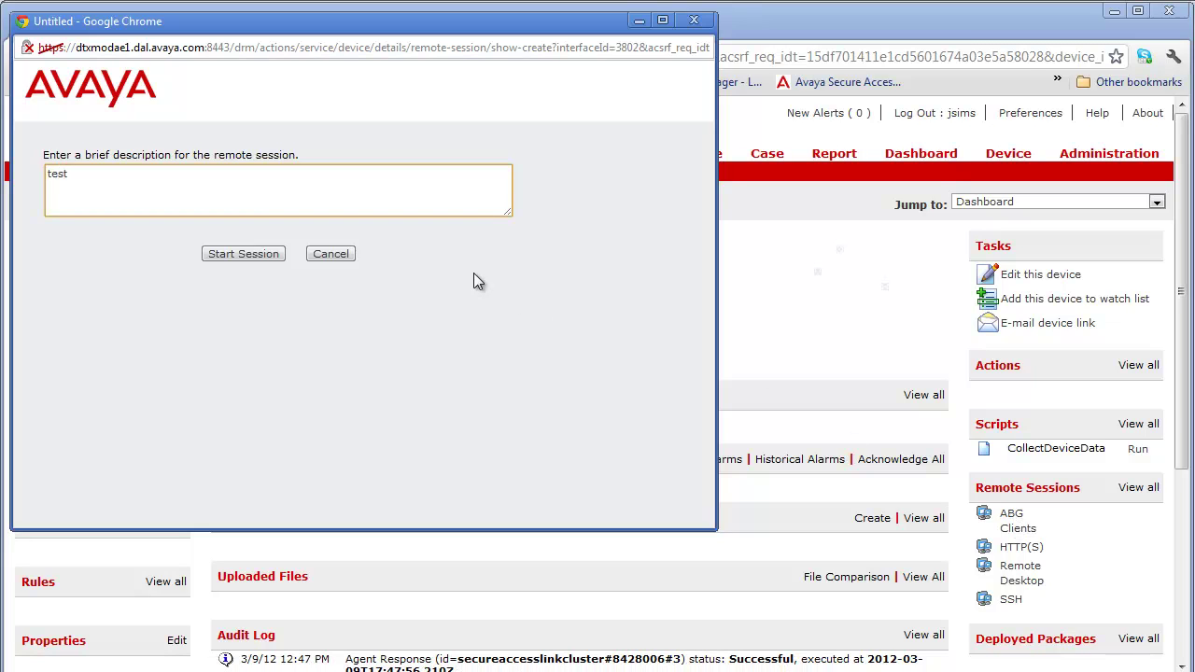
pyautogui.click(259, 254)
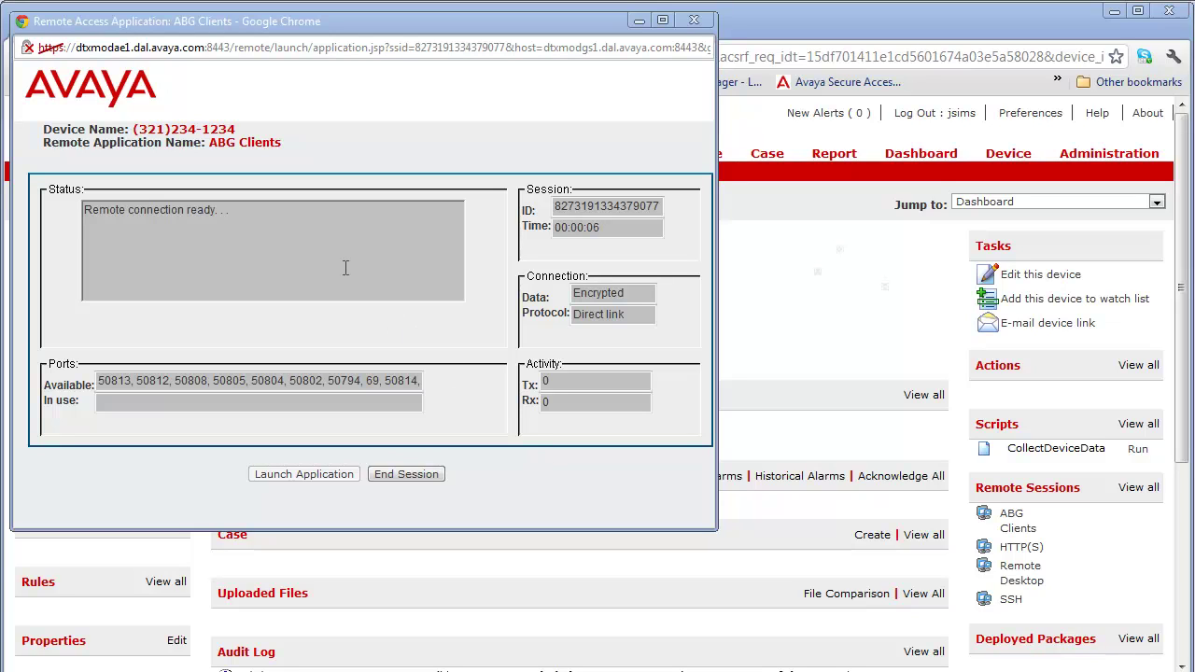
pyautogui.click(266, 219)
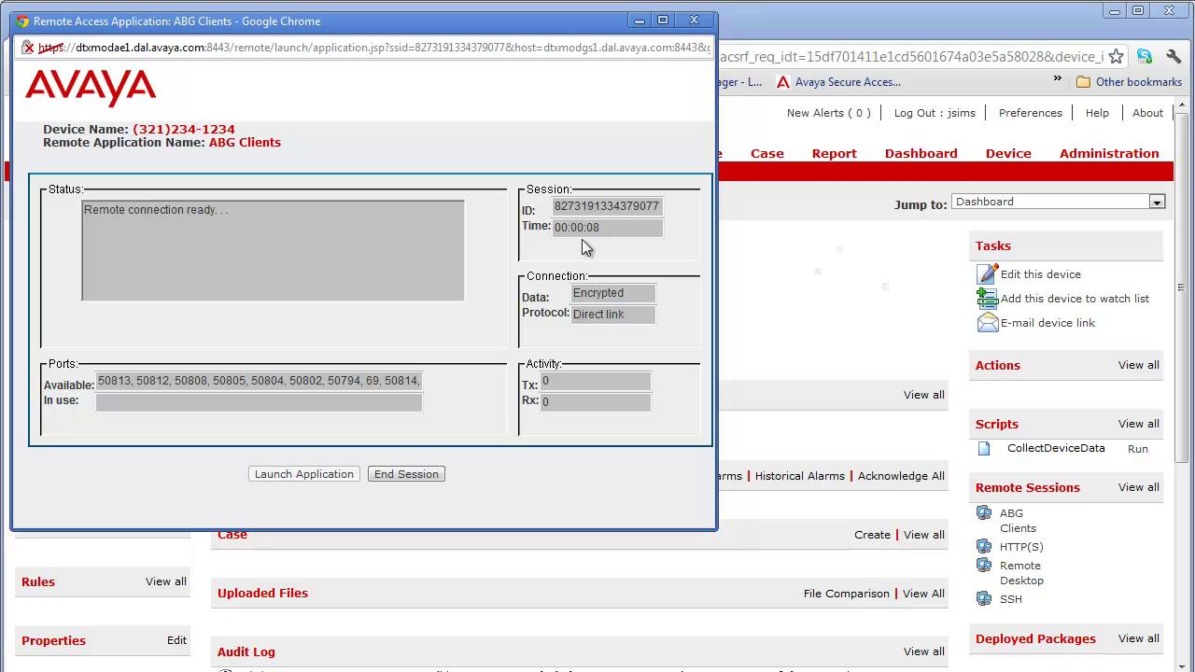
pyautogui.click(664, 206)
pyautogui.click(648, 226)
pyautogui.click(644, 314)
pyautogui.click(100, 380)
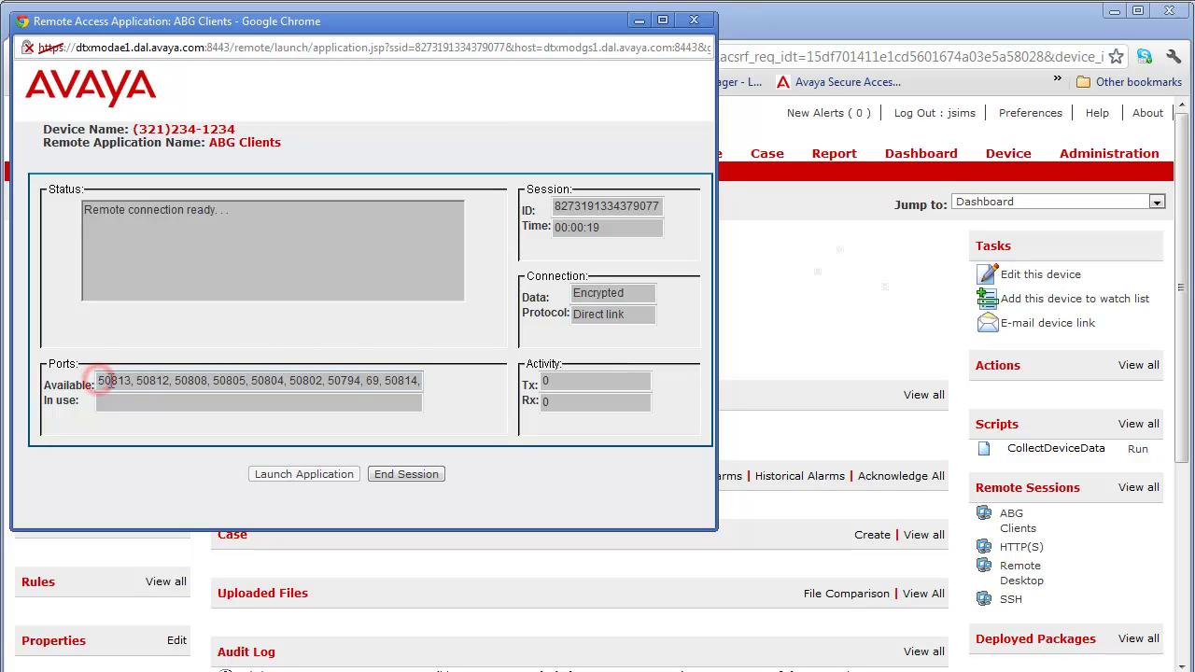
pyautogui.moveTo(370, 380); pyautogui.dragTo(407, 380)
pyautogui.click(395, 380)
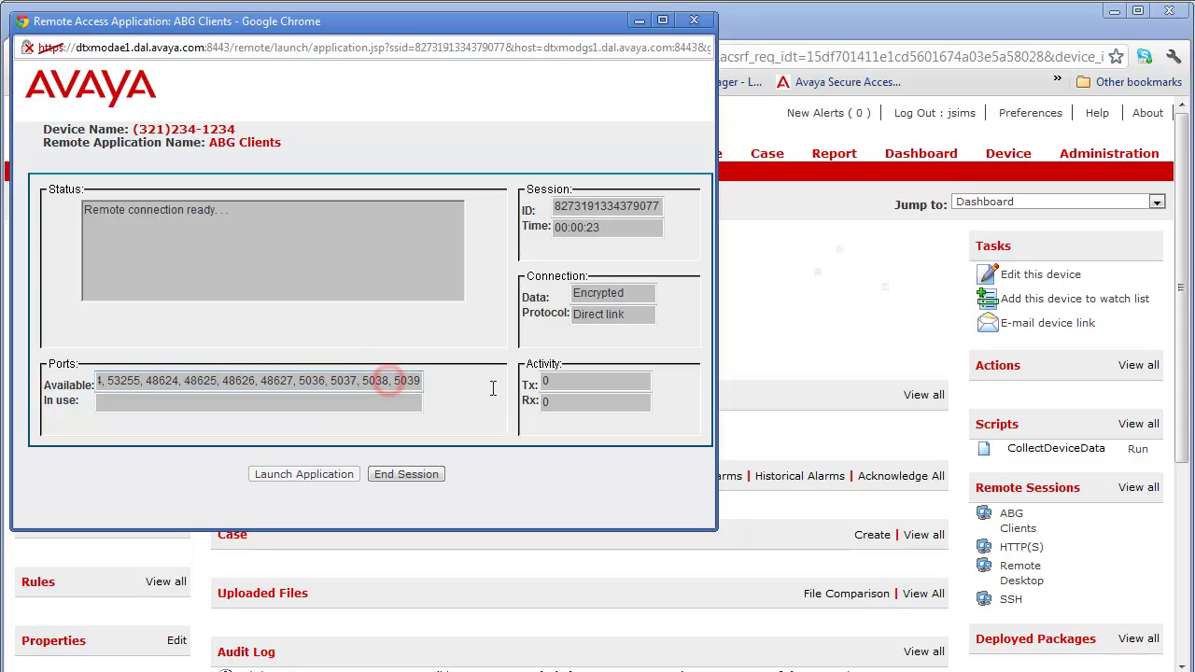
pyautogui.click(296, 485)
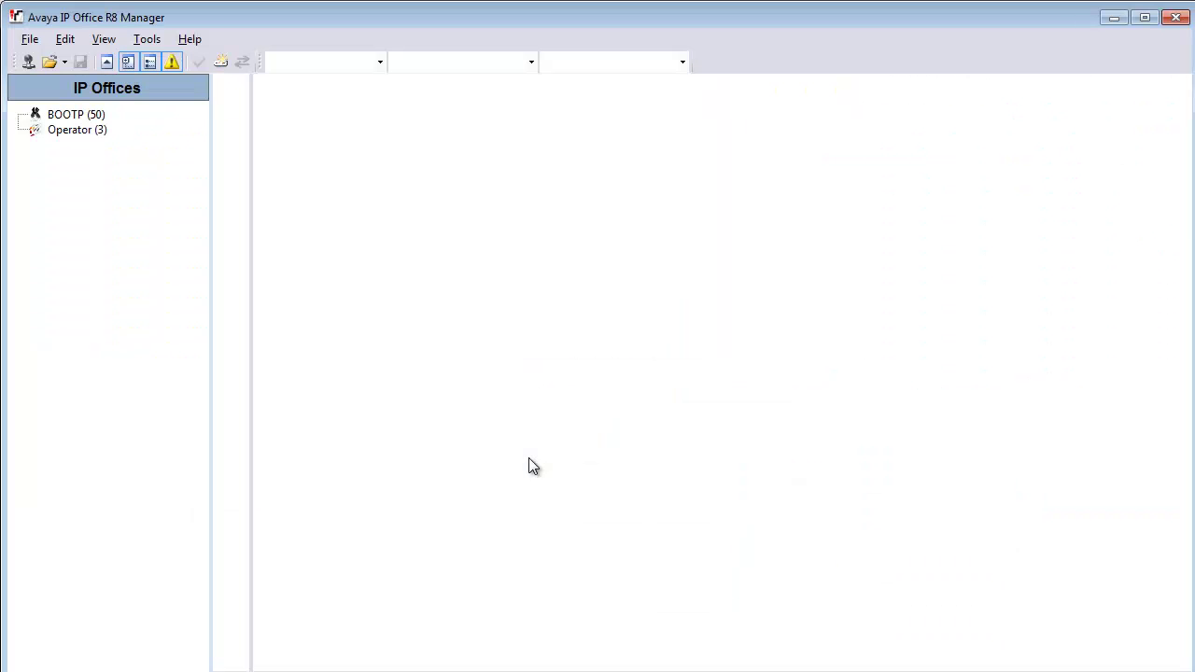
# Step: Open a configuration from unit address 127.0.0.1, accepting direct IP access to the switch
pyautogui.click(29, 62)
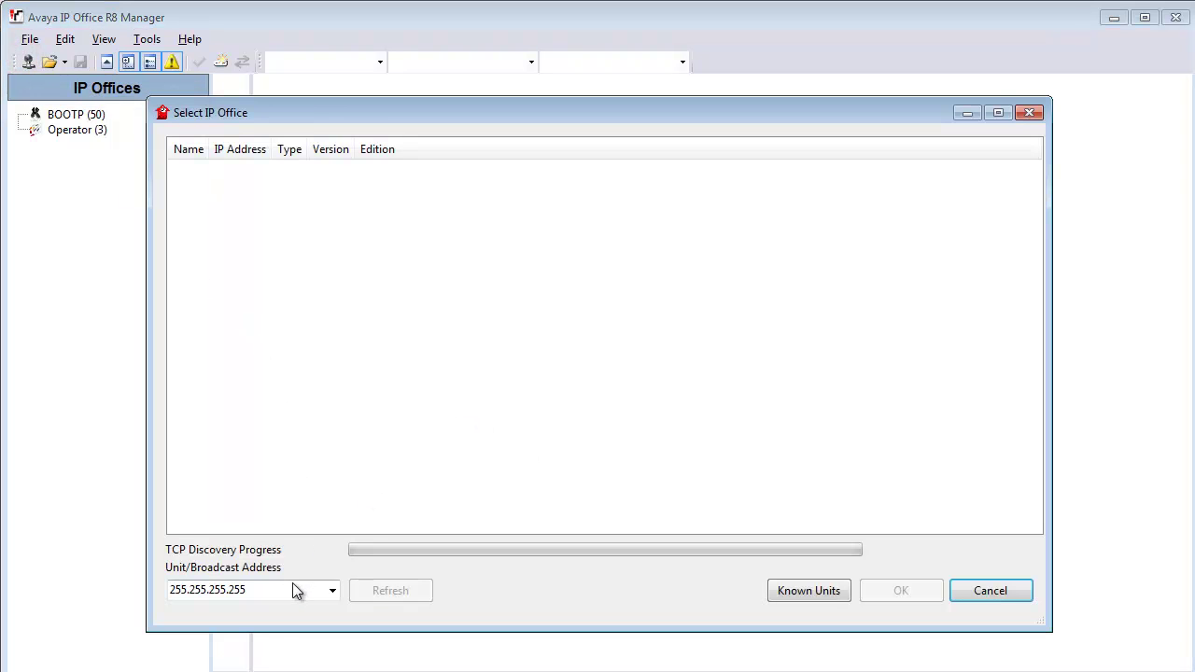
pyautogui.click(332, 592)
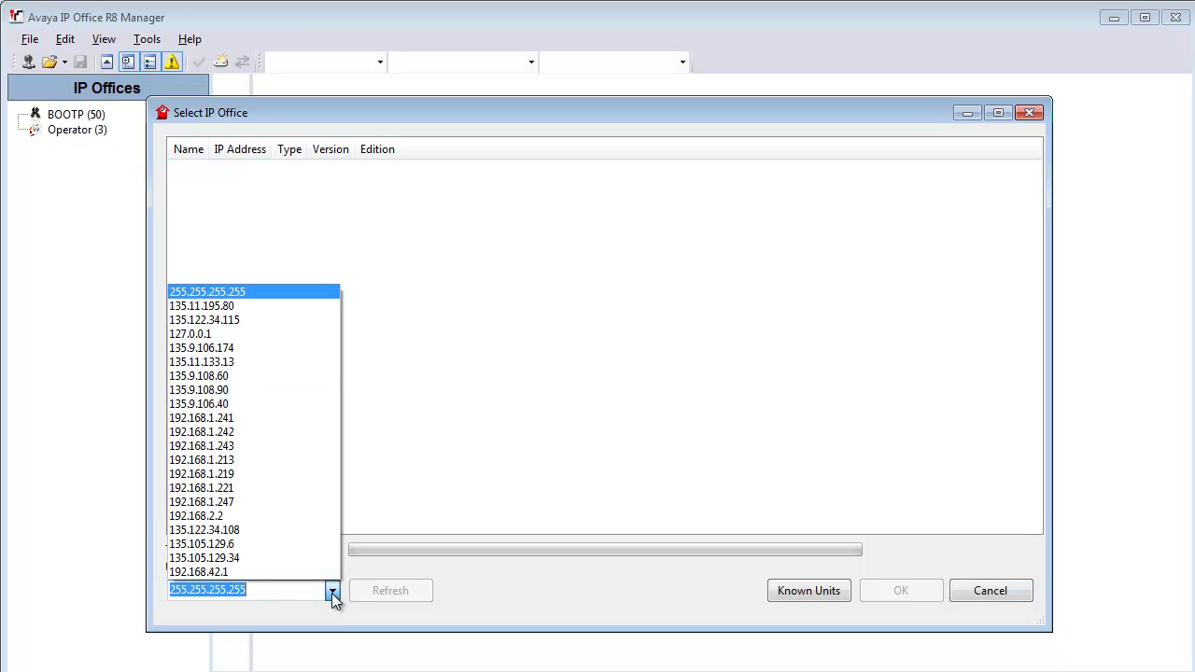
pyautogui.click(224, 336)
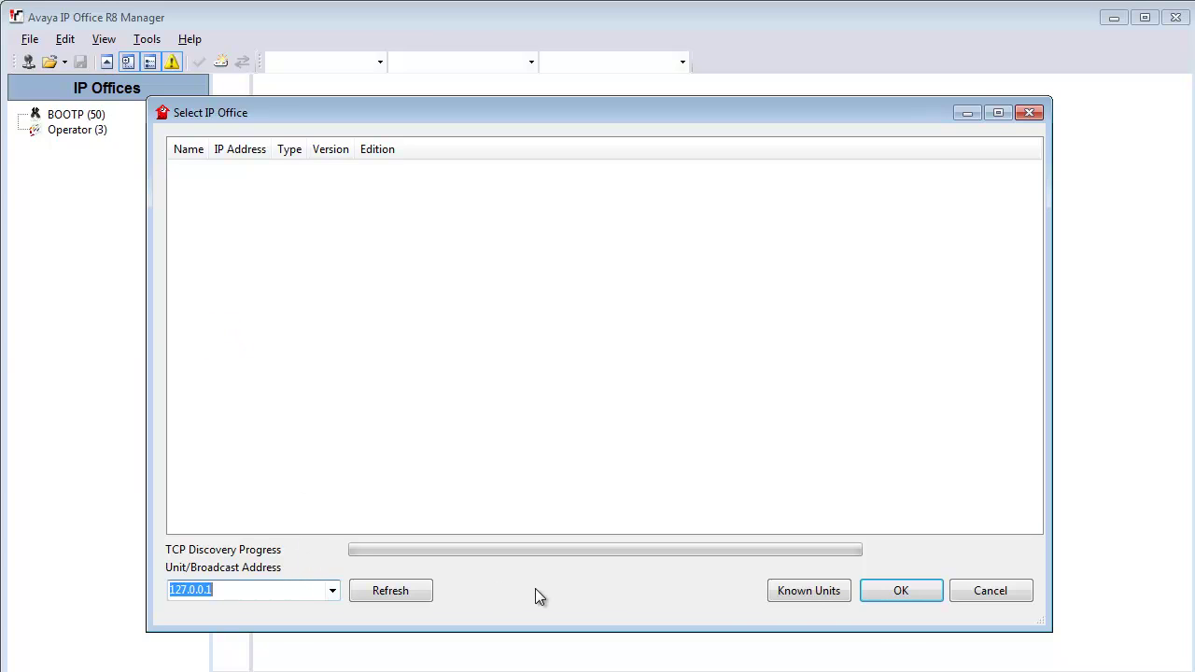
pyautogui.click(885, 594)
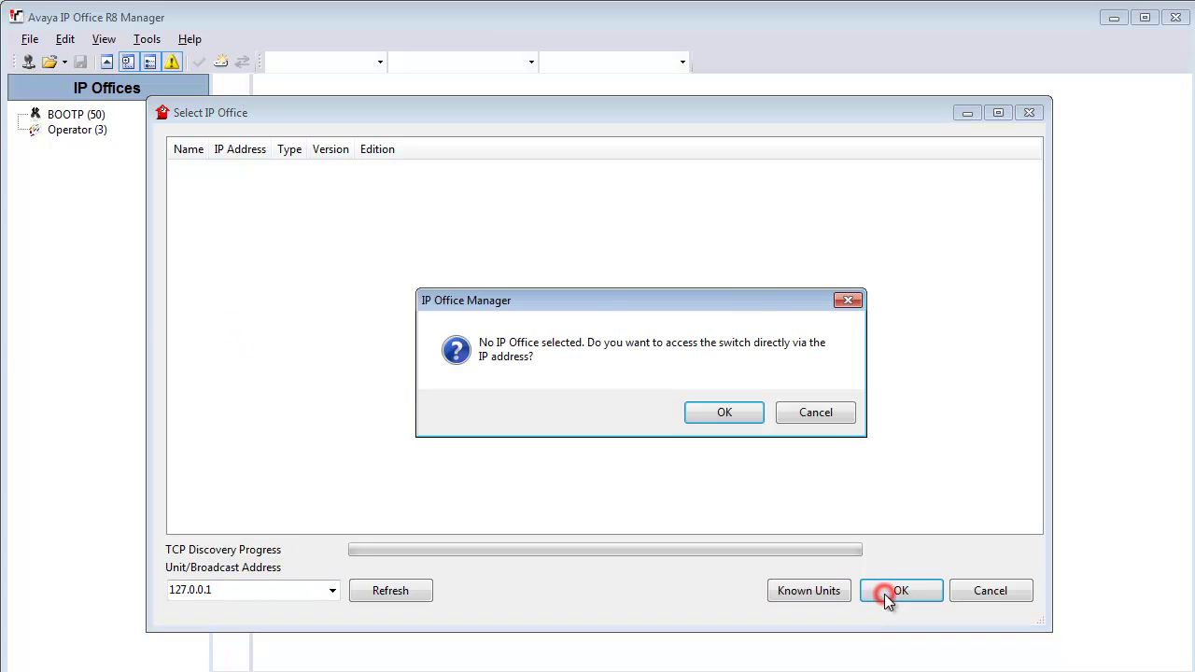
pyautogui.click(730, 419)
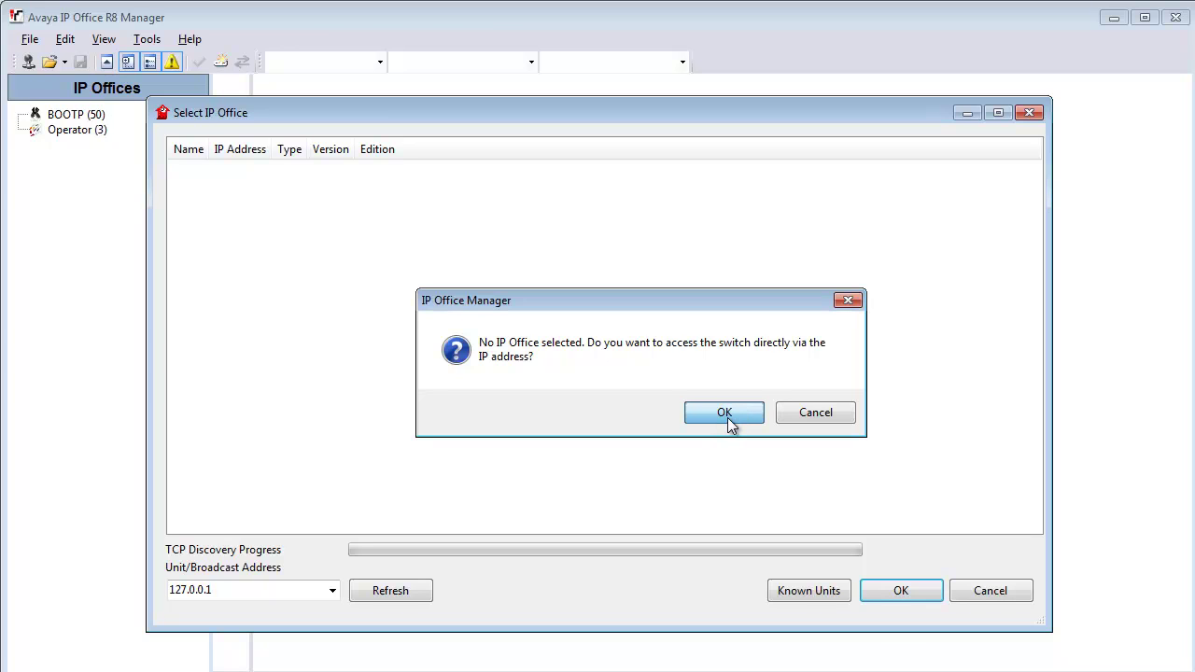
pyautogui.click(731, 419)
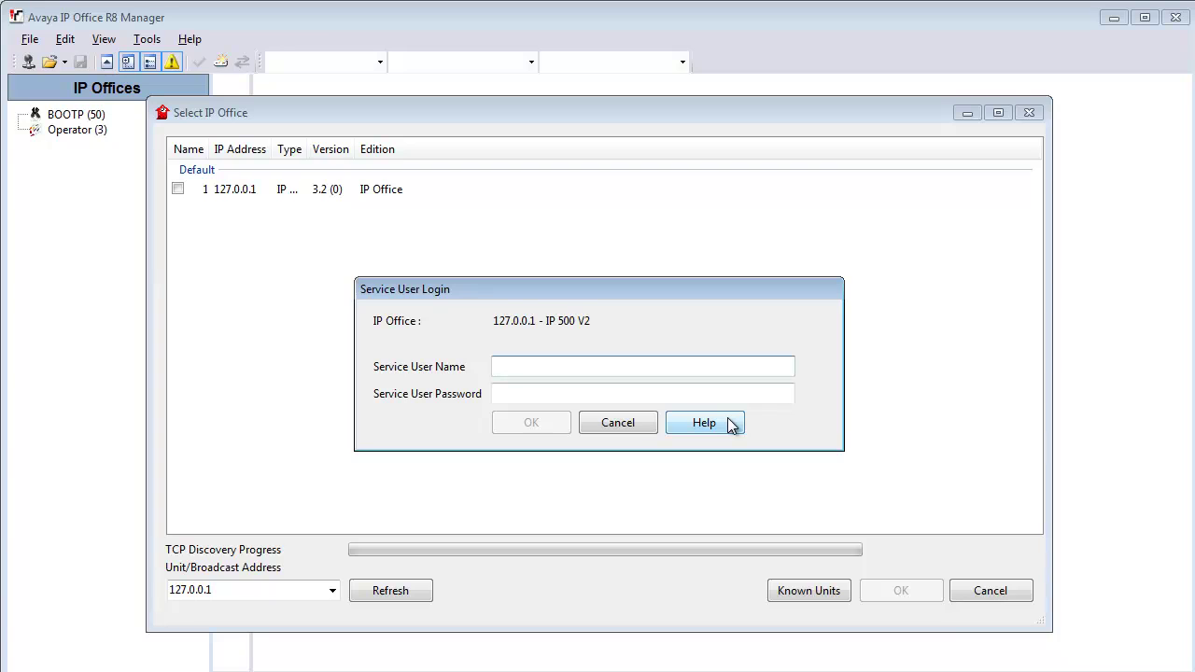
# Step: Log in as service user Administrator with its password
pyautogui.write('Administrator')
pyautogui.press('Tab')
pyautogui.write('password')
pyautogui.press('Return')
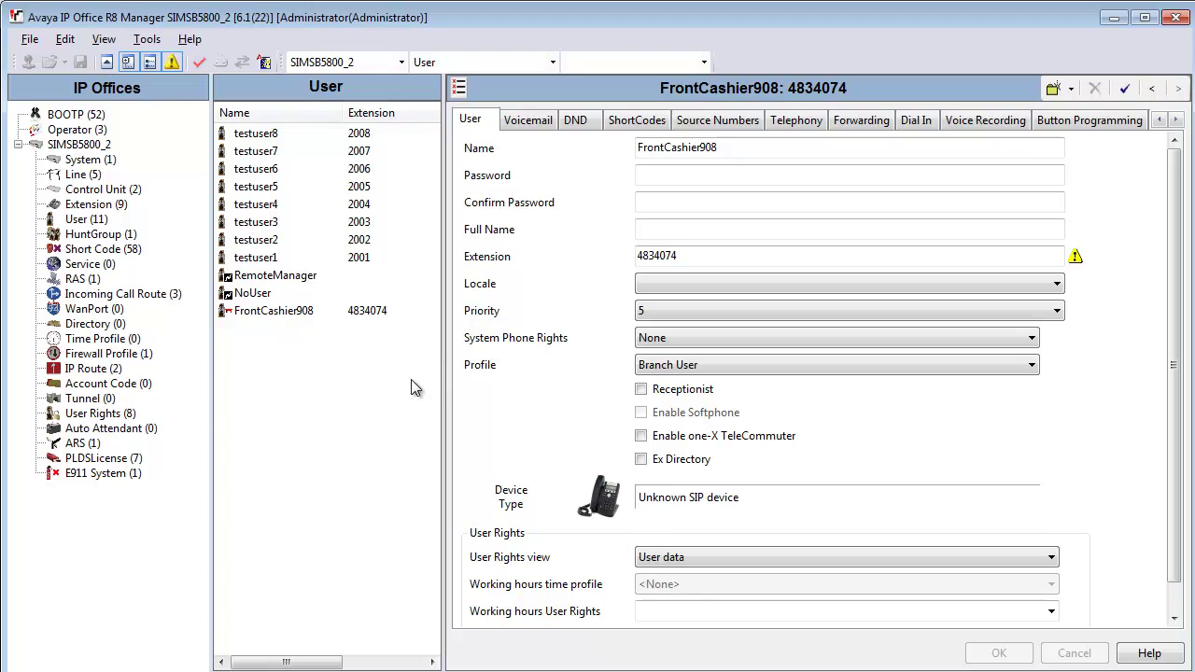
# Step: Check the RemoteManager user's settings, then close the current configuration
pyautogui.click(250, 274)
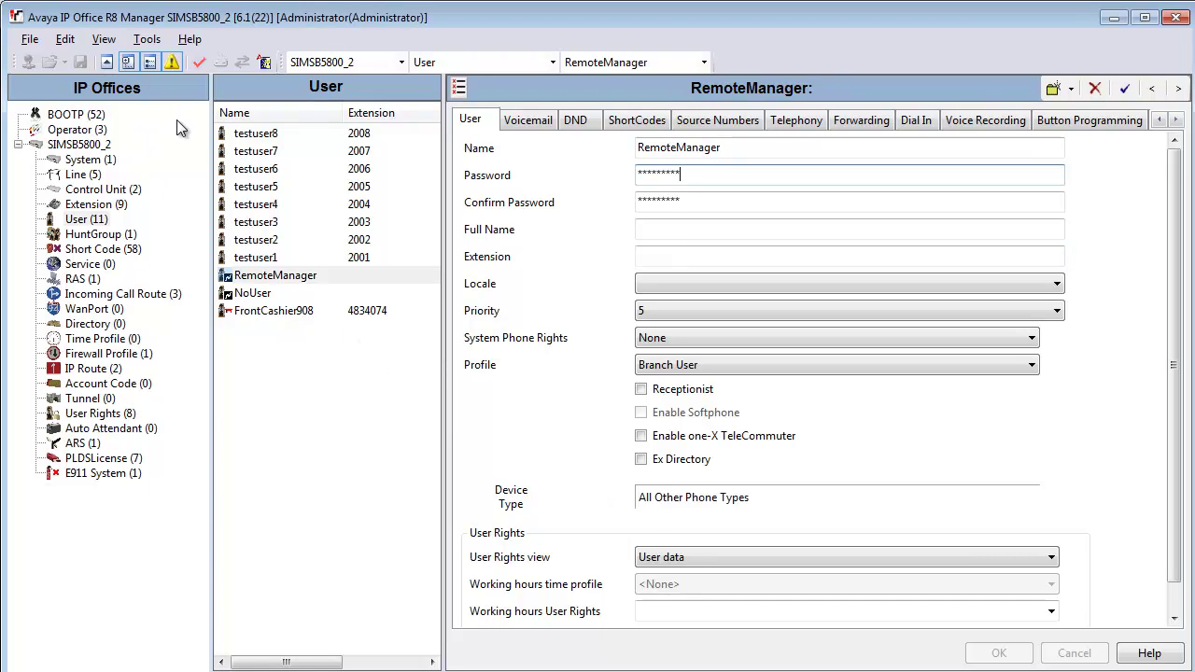
pyautogui.click(30, 41)
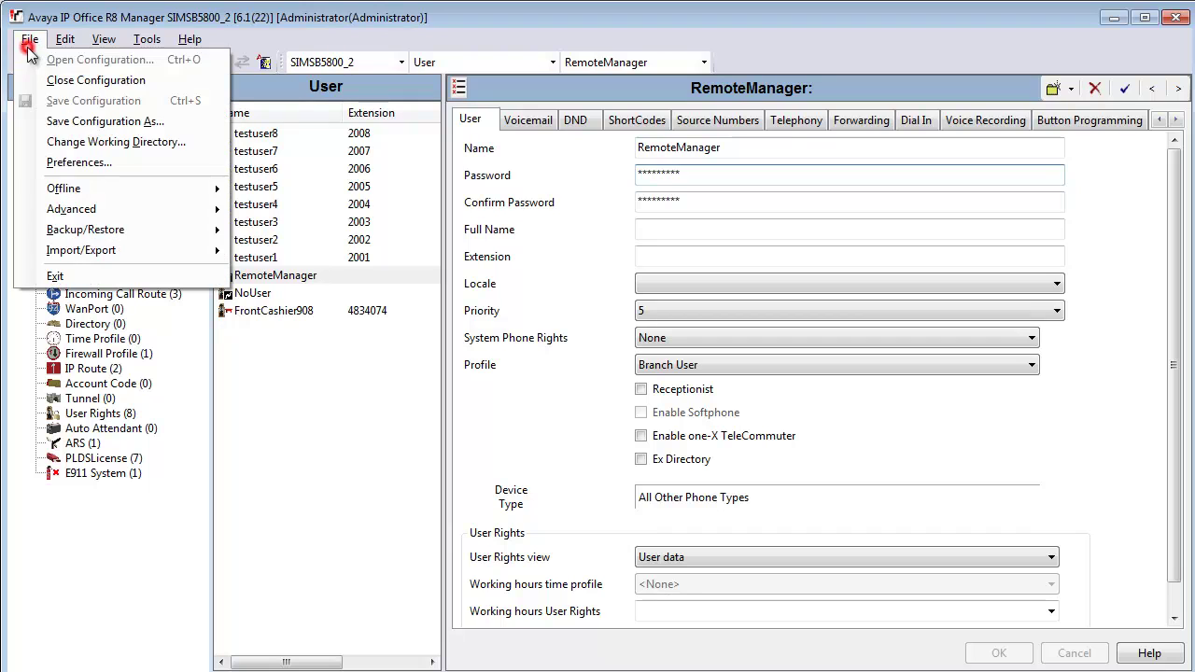
pyautogui.click(68, 80)
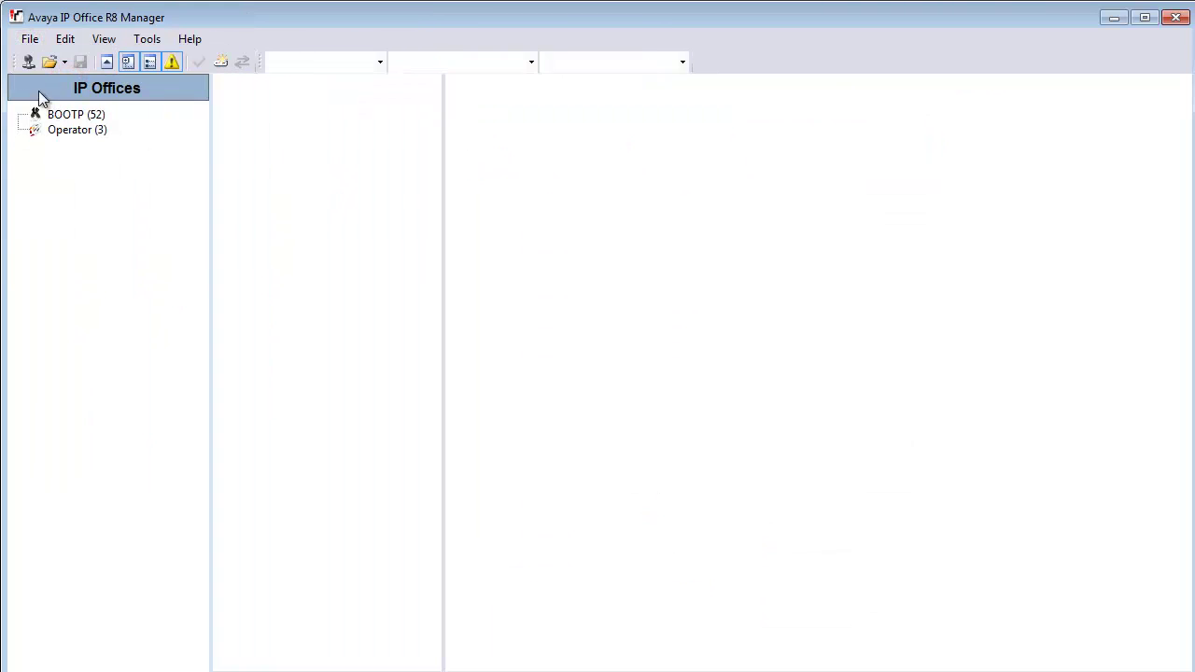
# Step: Start opening a configuration with the unit address set to 127.0.0.1
pyautogui.click(28, 62)
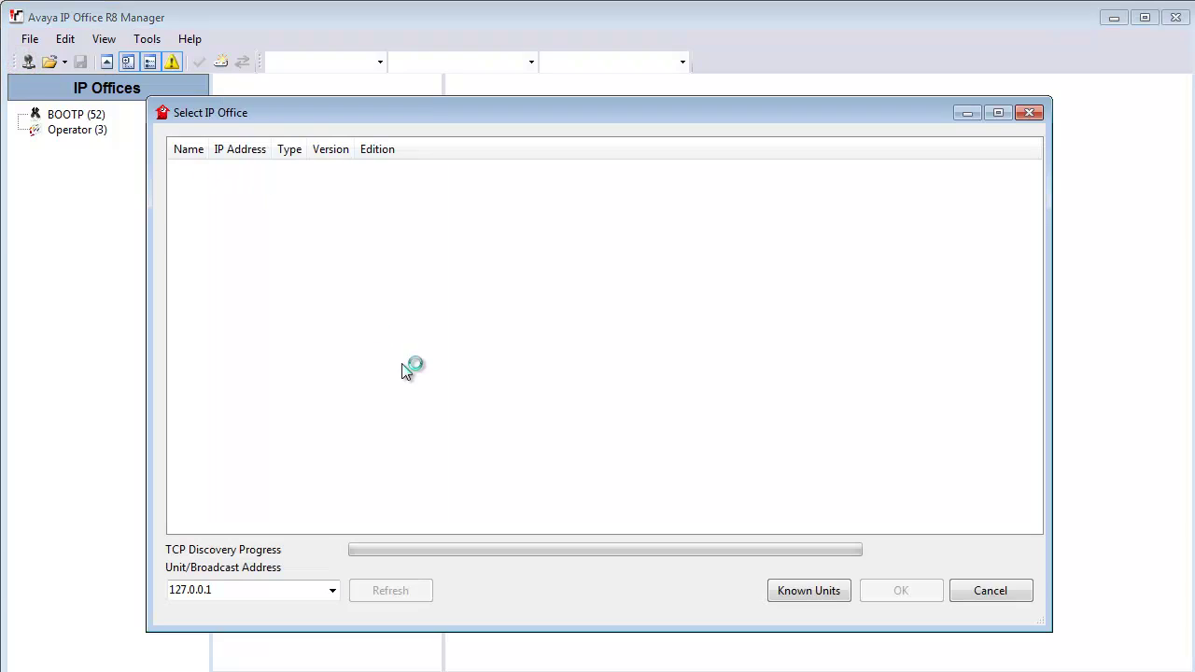
pyautogui.click(257, 589)
pyautogui.click(257, 586)
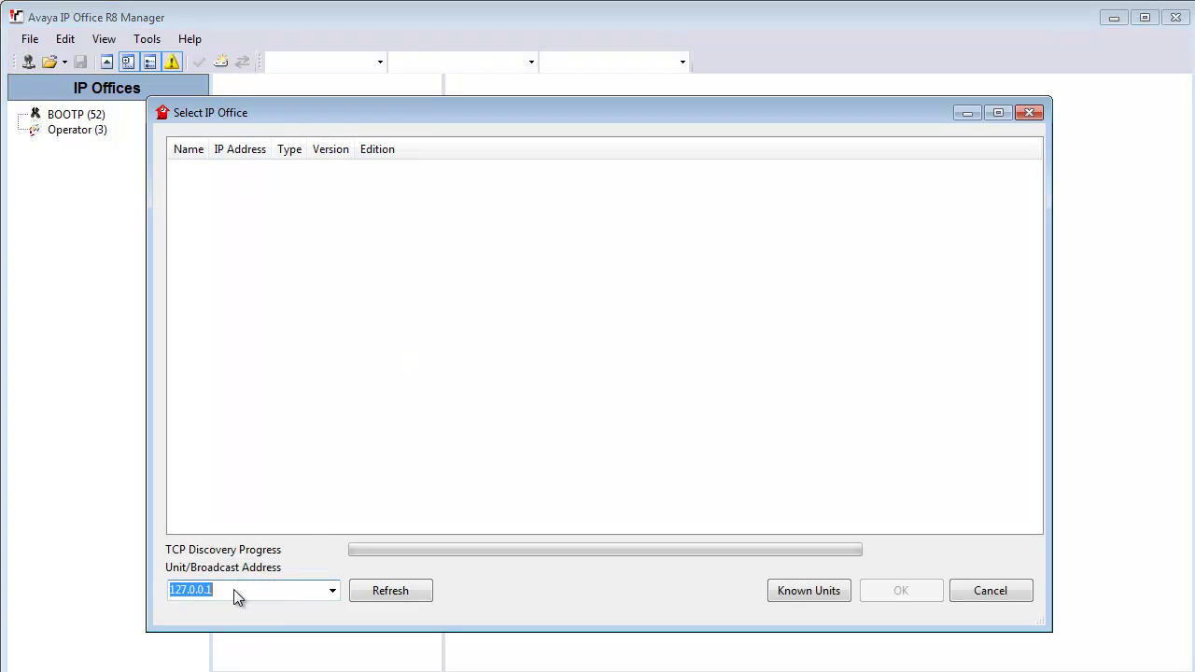
pyautogui.click(240, 591)
pyautogui.press('BackSpace')
pyautogui.write('2')
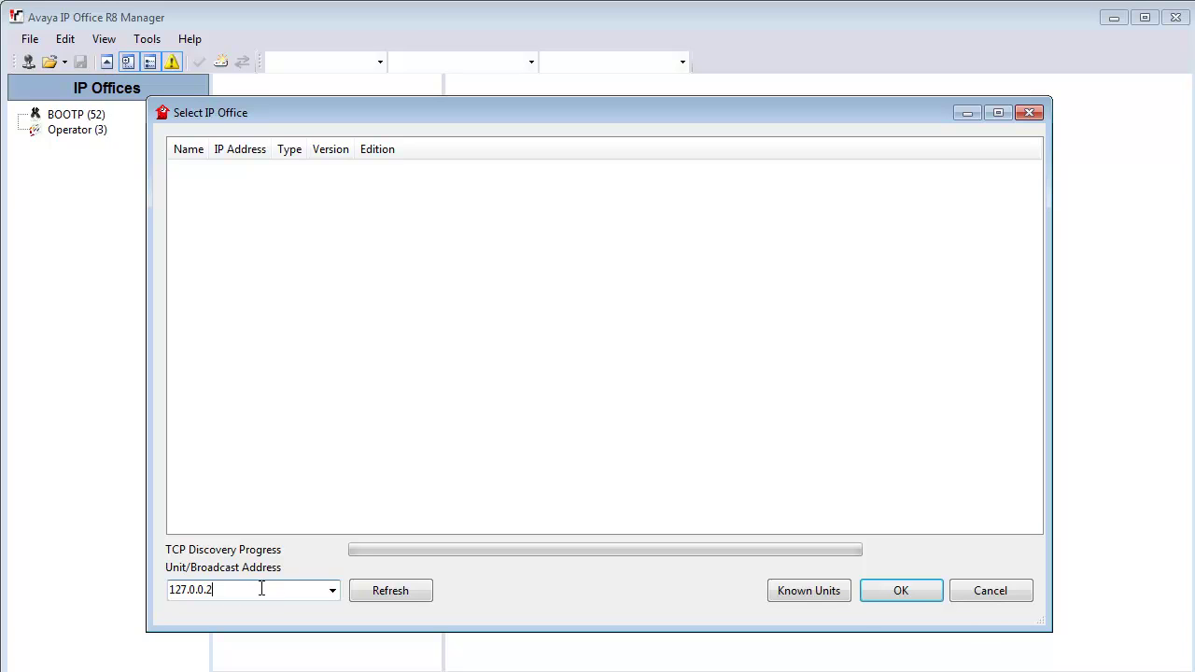
pyautogui.click(248, 590)
pyautogui.click(944, 560)
pyautogui.press('BackSpace')
pyautogui.write('1')
# Step: Connect directly to 127.0.0.1 and log in as service user Administrator with its password
pyautogui.click(917, 590)
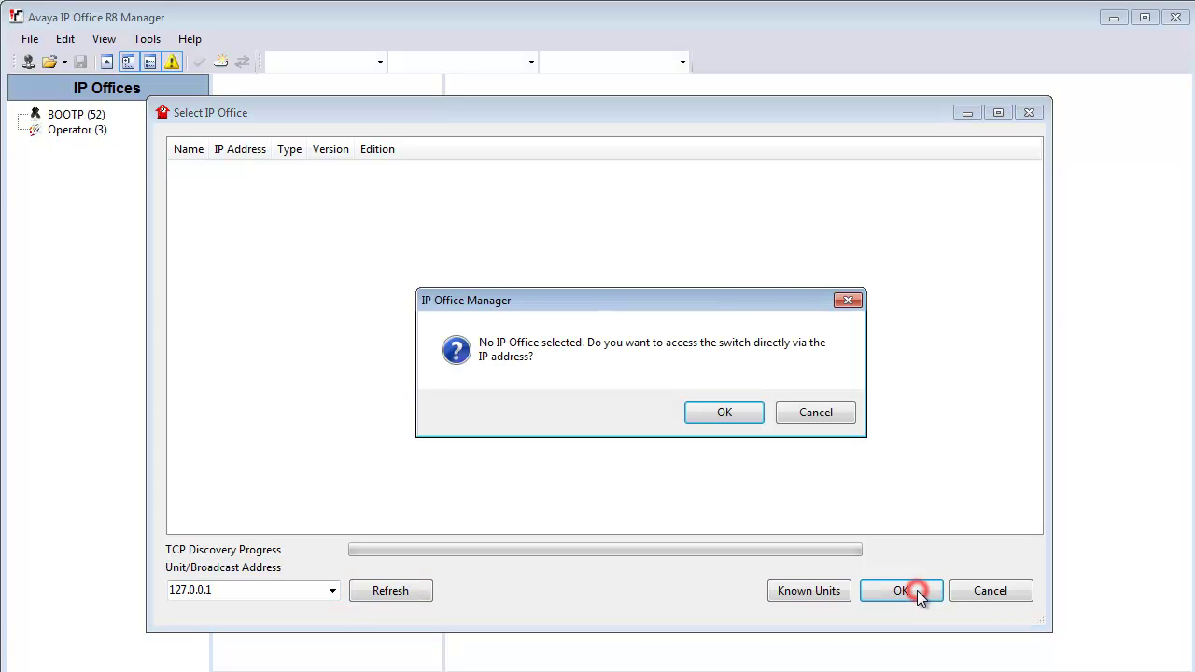
pyautogui.click(699, 414)
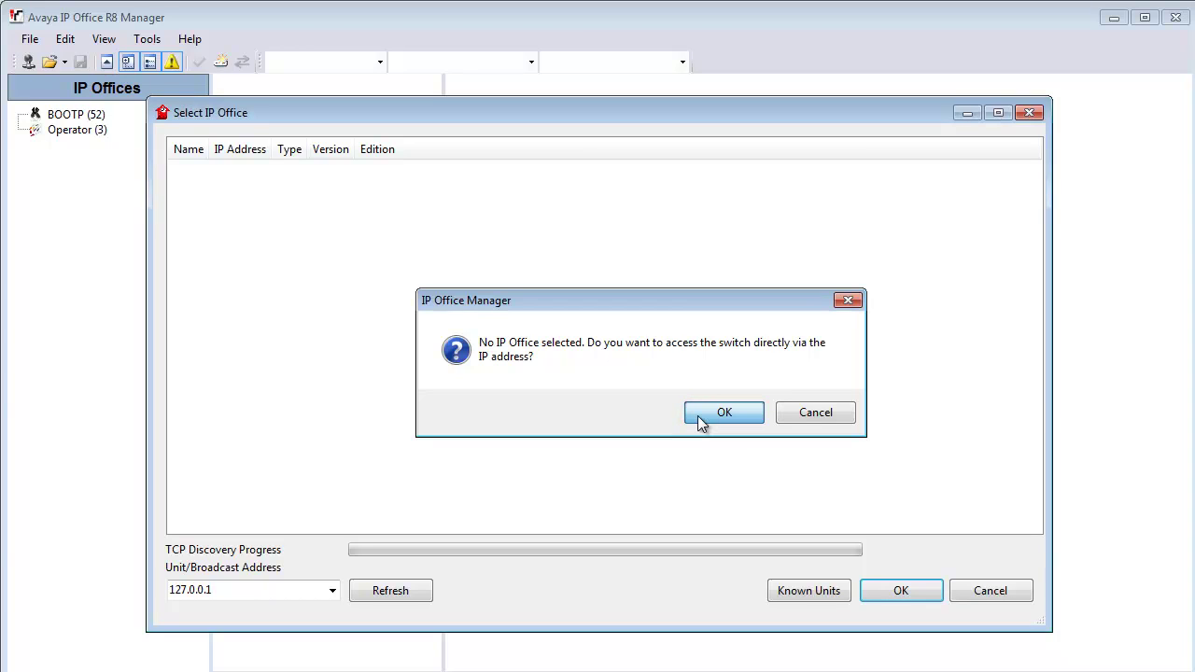
pyautogui.click(702, 416)
pyautogui.write('Administrator')
pyautogui.click(630, 393)
pyautogui.write('******')
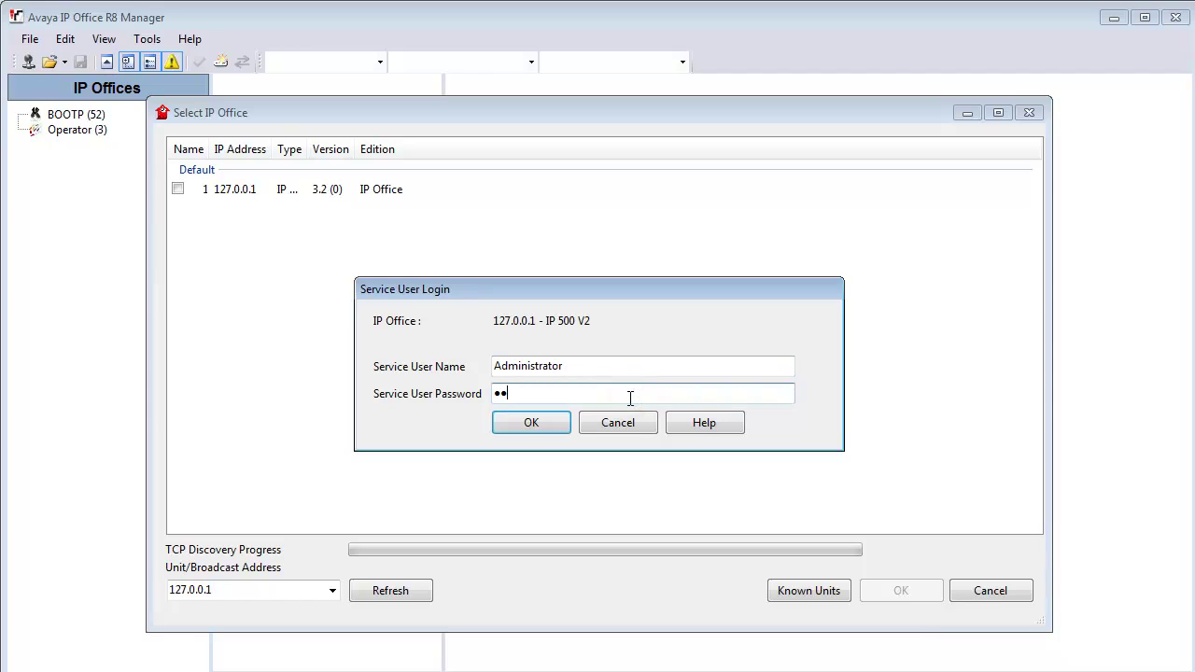
pyautogui.write('*')
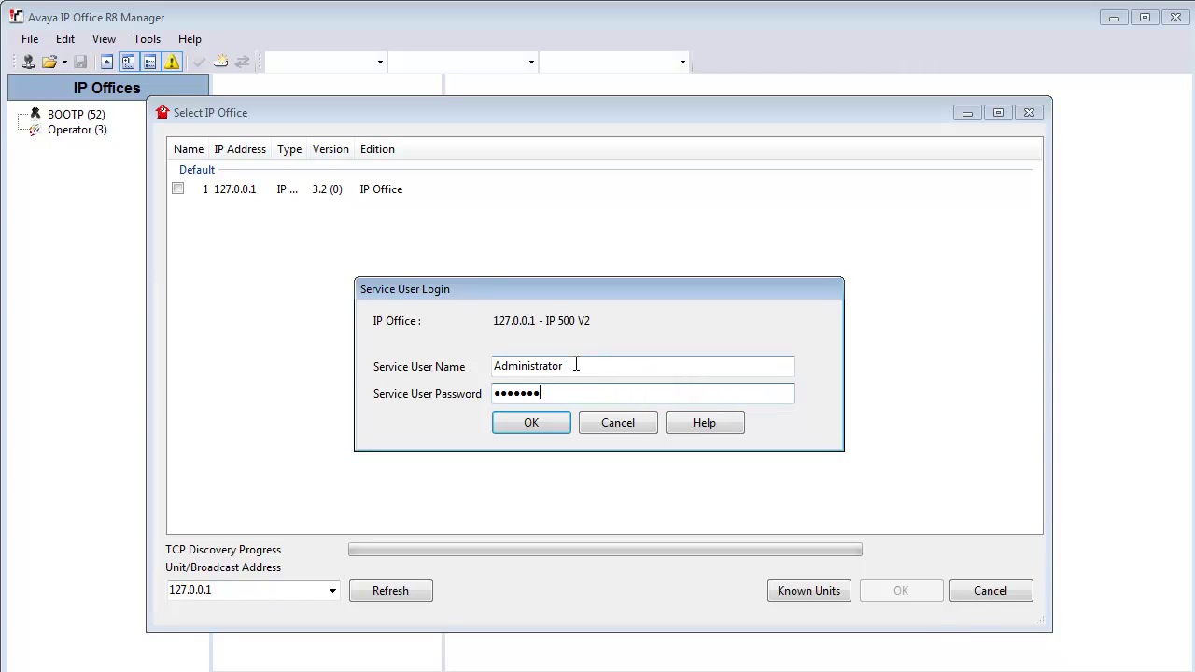
pyautogui.moveTo(572, 365); pyautogui.dragTo(348, 362)
pyautogui.click(519, 423)
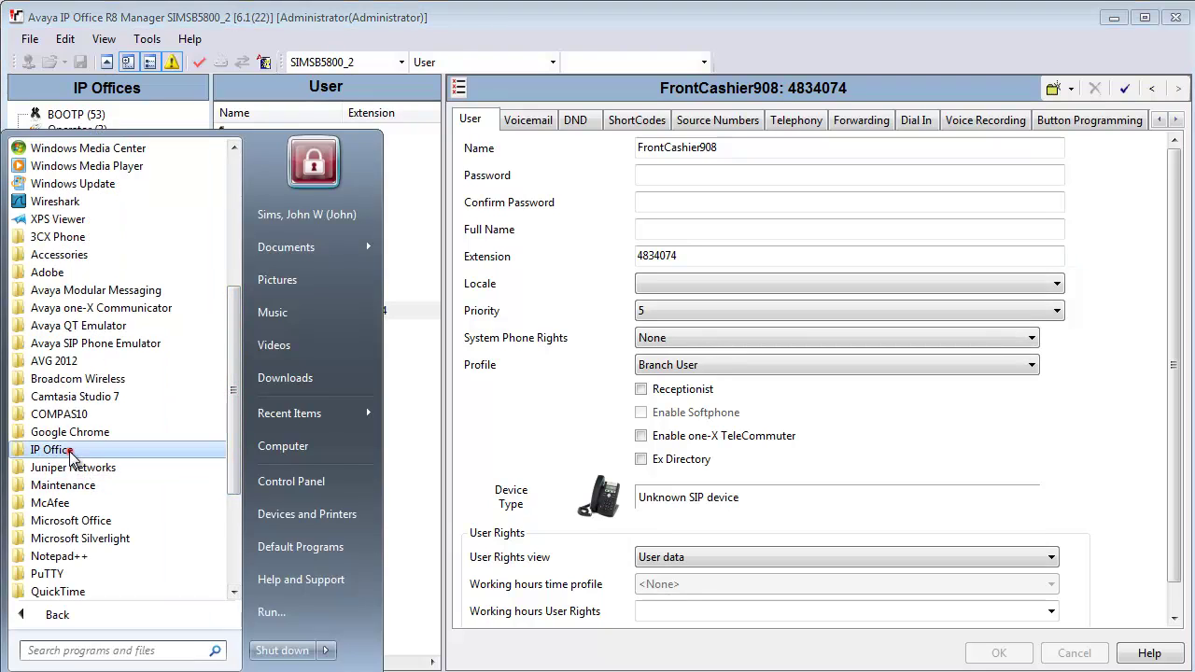
# Step: Launch System Status and log on to the control unit at 127.0.0.1 with the password
pyautogui.click(73, 453)
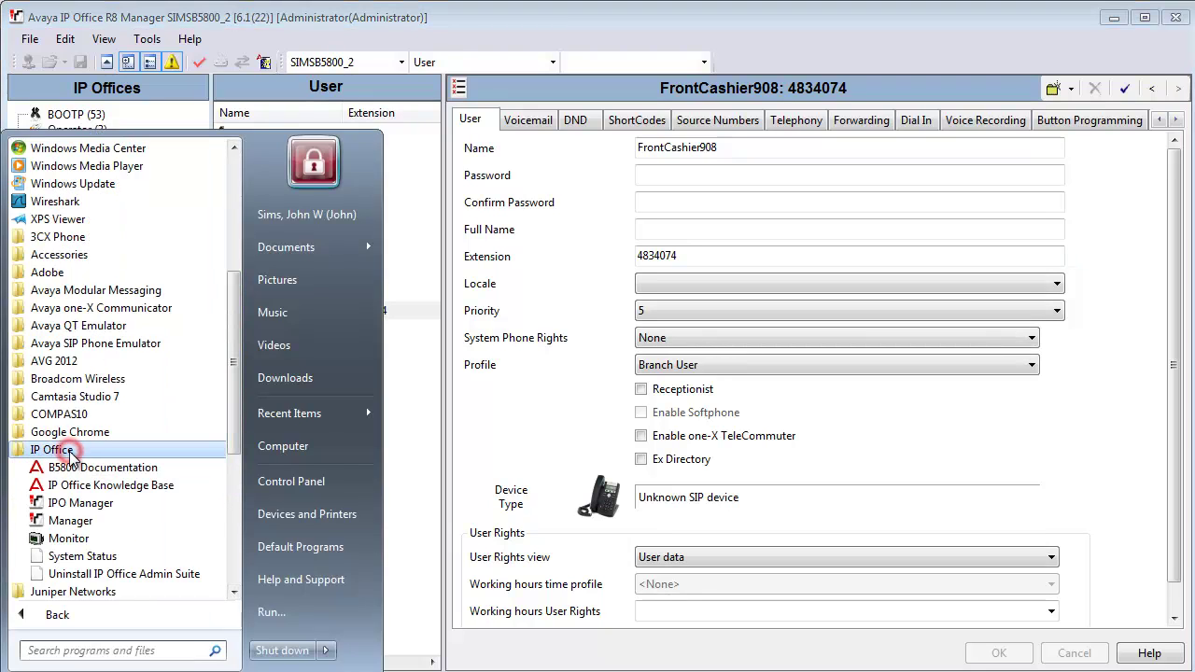
pyautogui.click(133, 560)
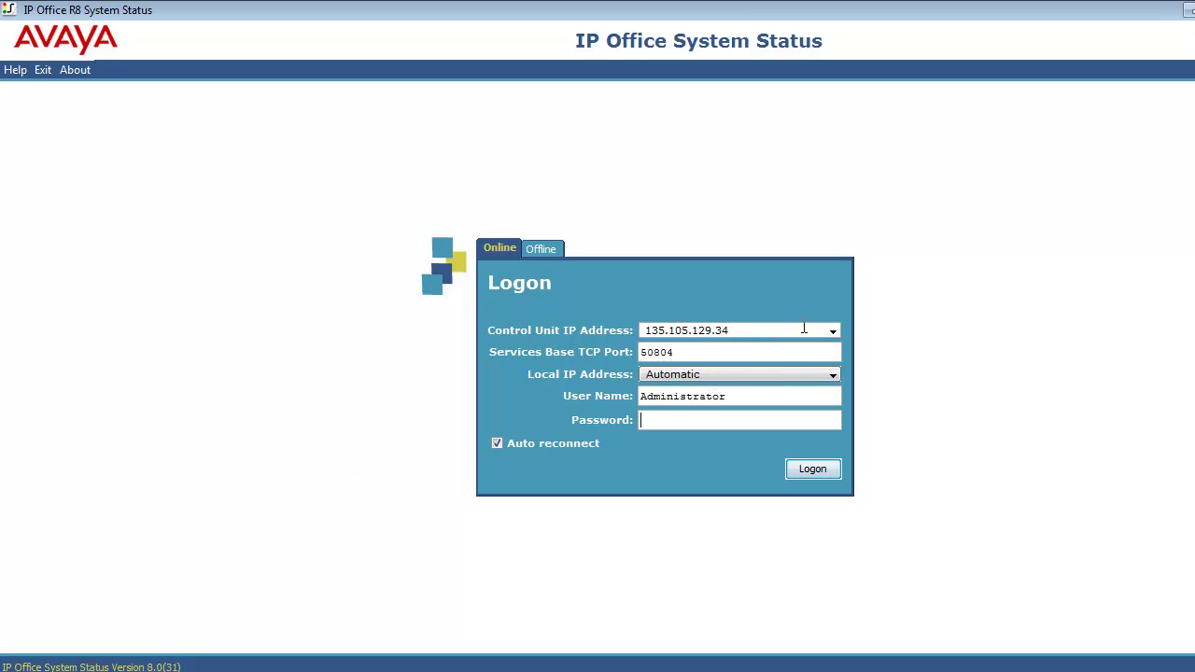
pyautogui.click(833, 331)
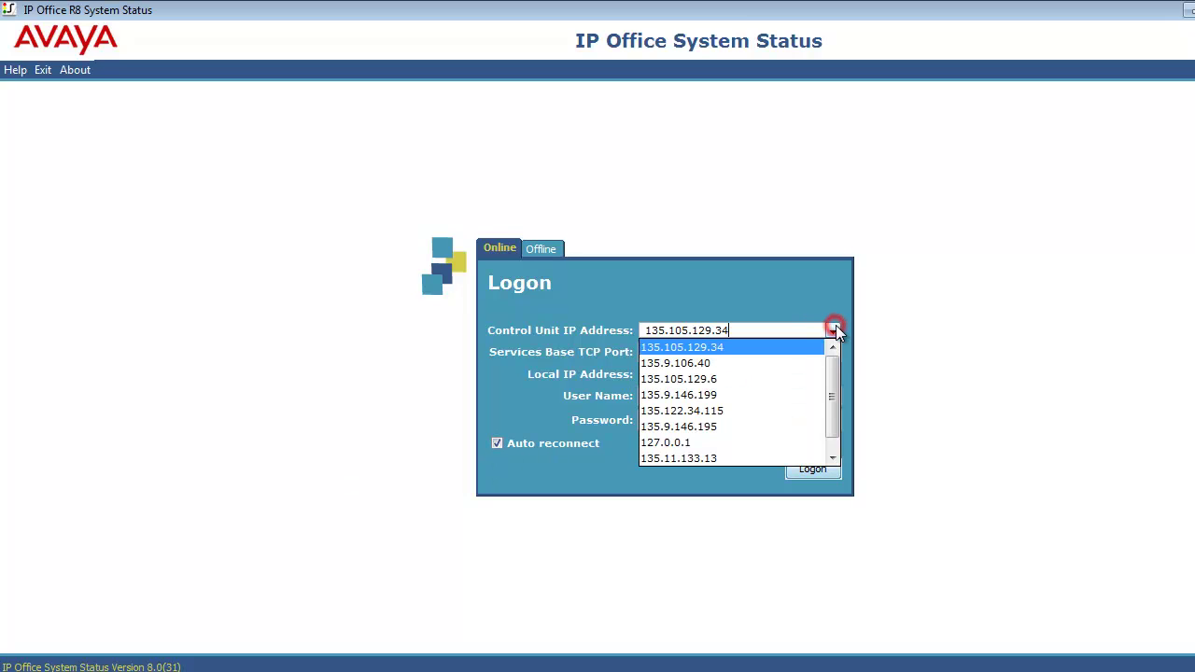
pyautogui.click(765, 441)
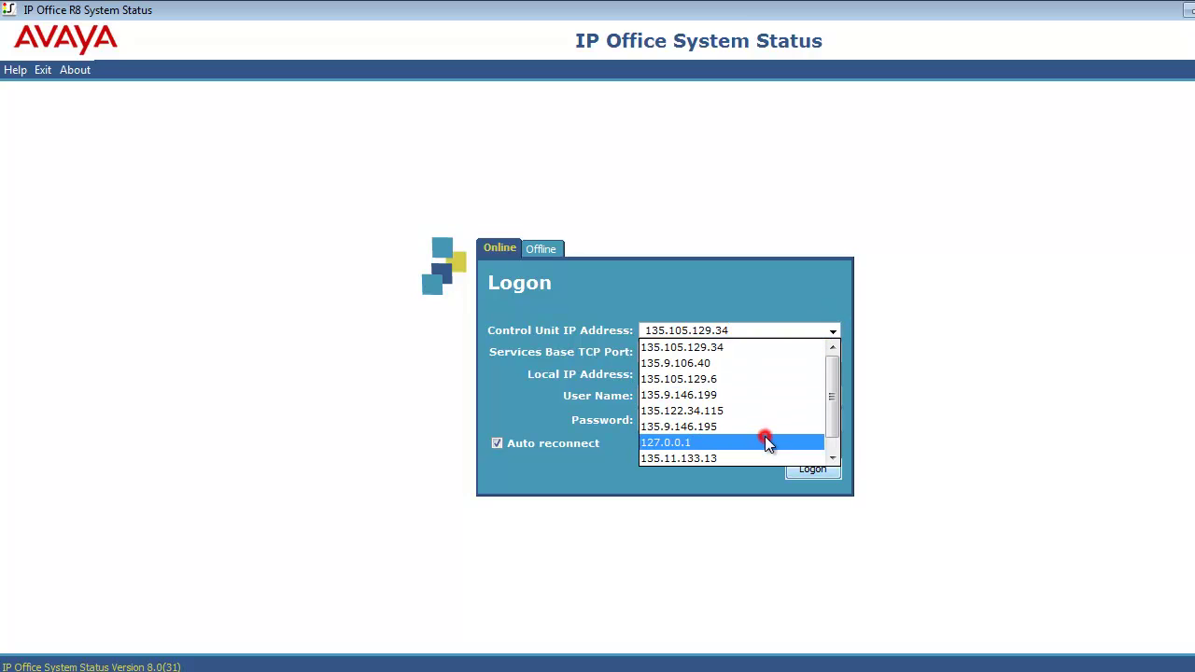
pyautogui.click(749, 330)
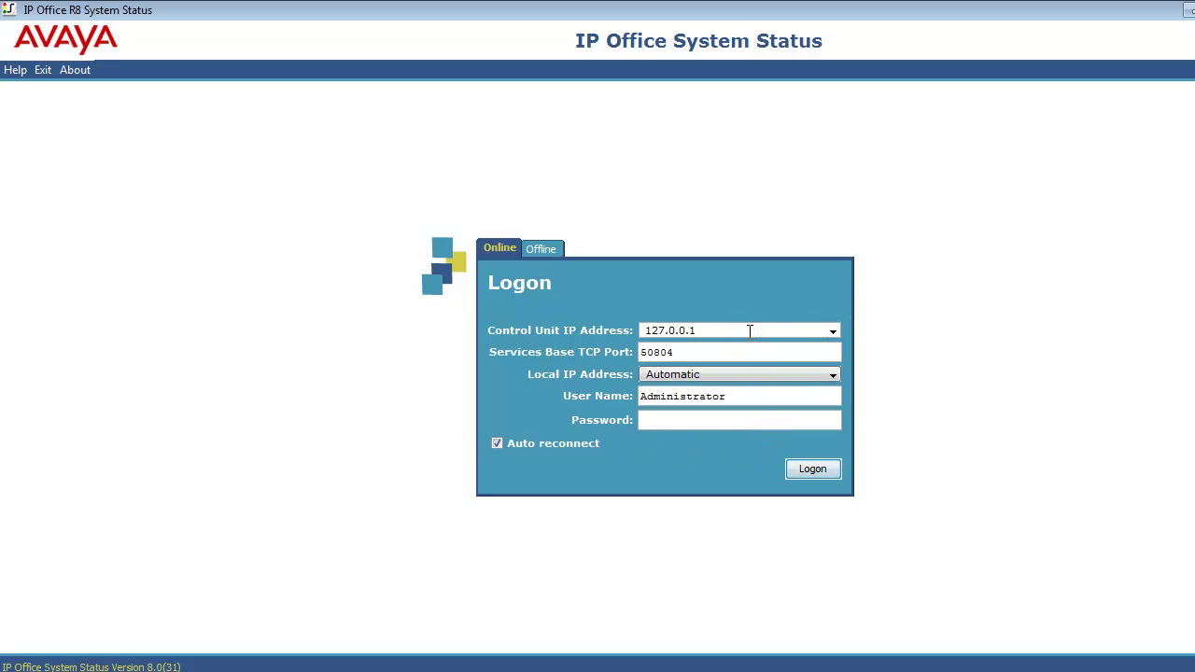
pyautogui.click(749, 349)
pyautogui.click(743, 418)
pyautogui.write('Ad*****')
pyautogui.click(795, 468)
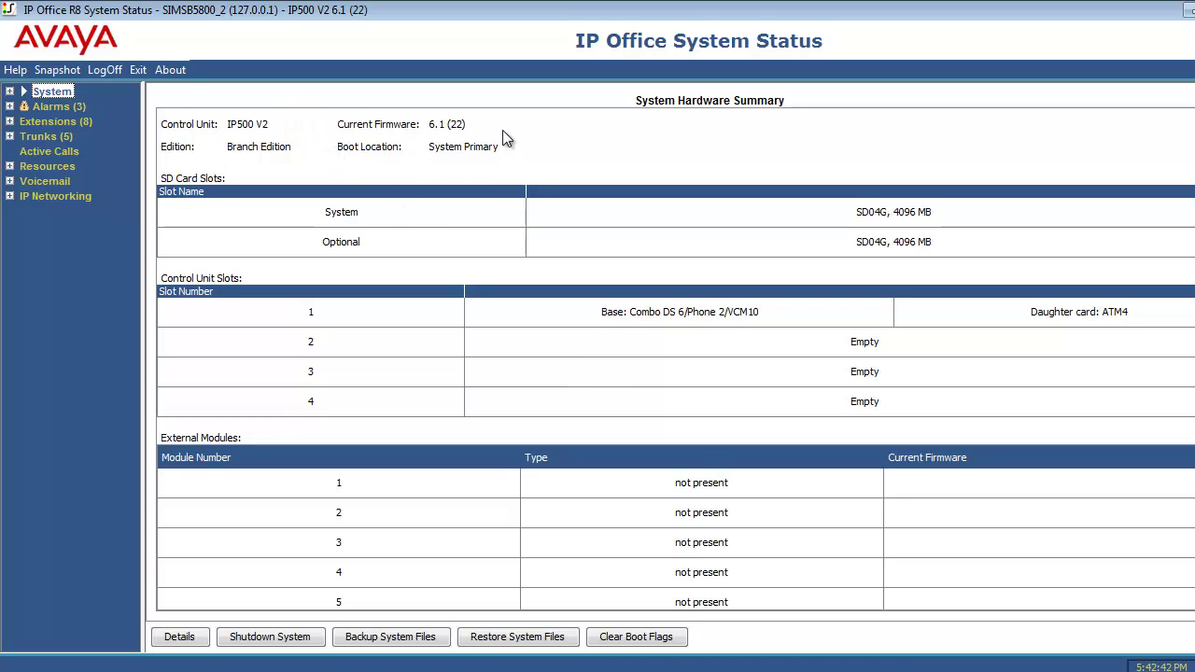
# Step: View the Extension Summary for extensions 2001–2008, then return to the SAL session window
pyautogui.click(312, 151)
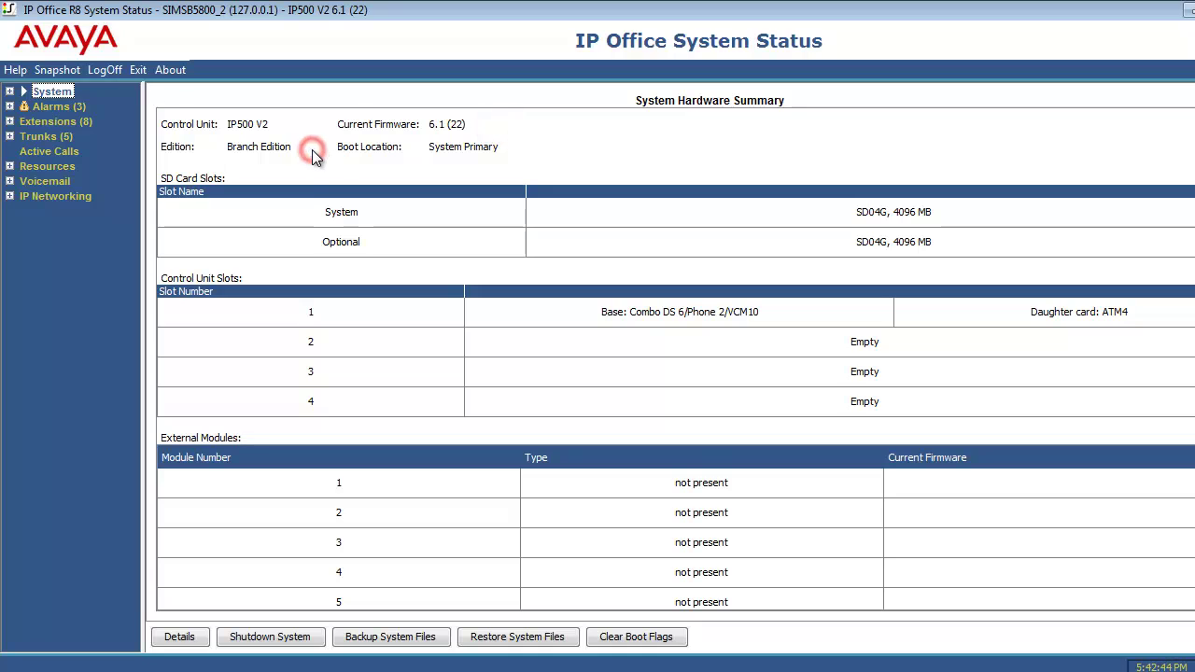
pyautogui.click(77, 123)
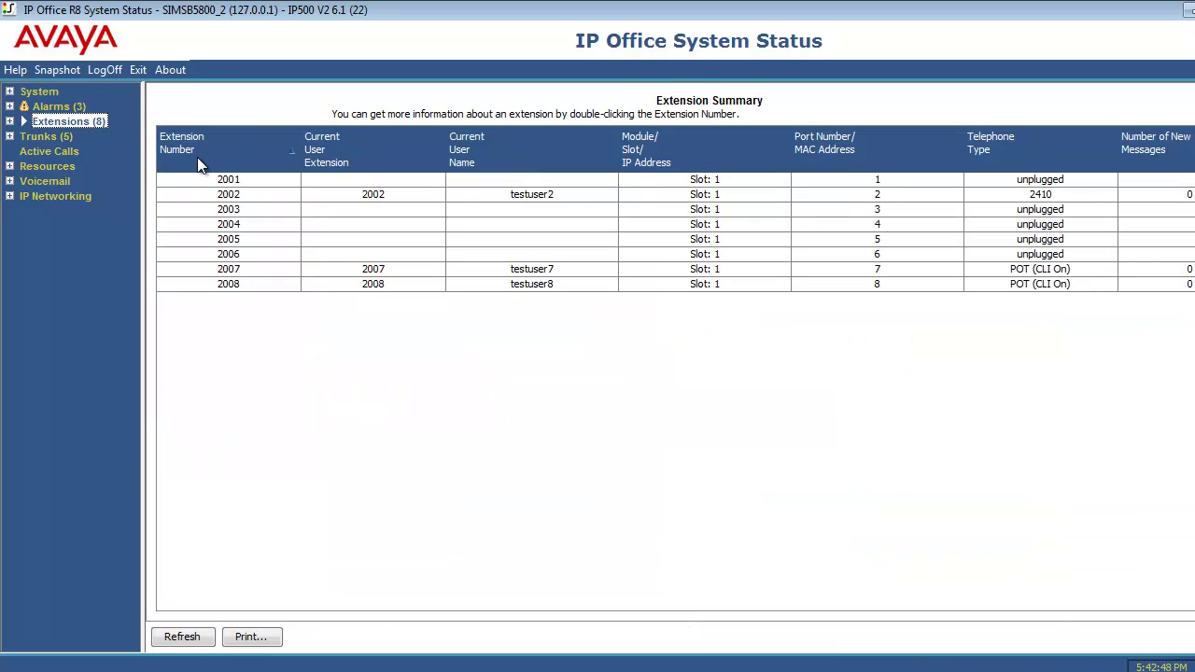
pyautogui.click(548, 345)
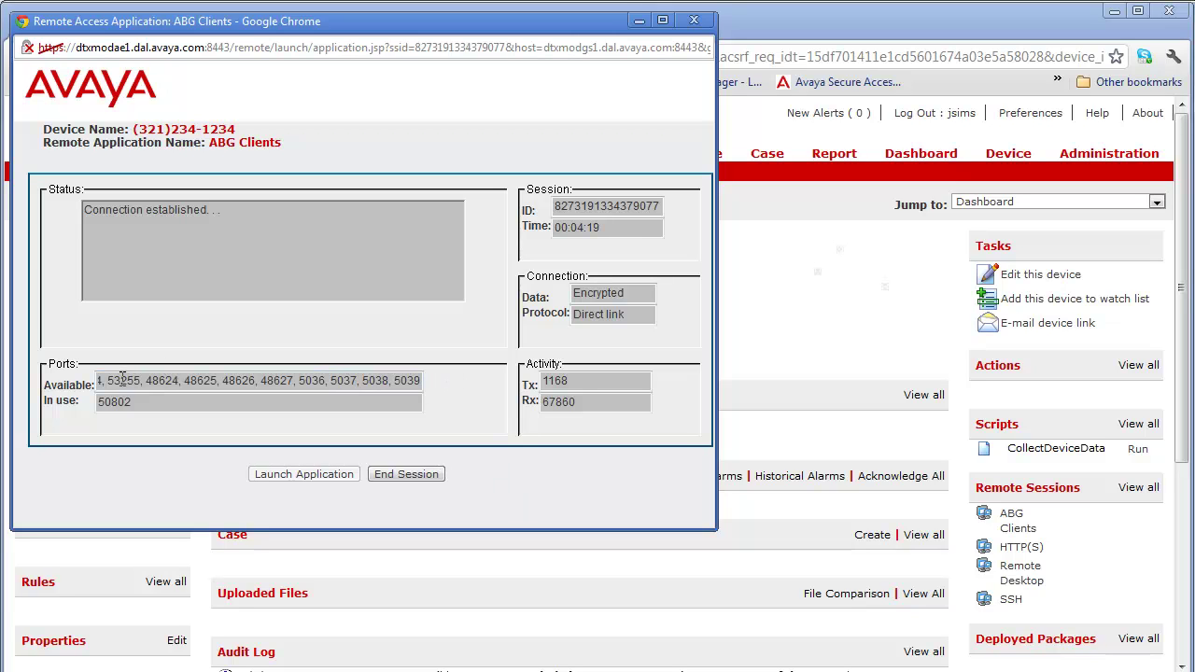
pyautogui.moveTo(120, 379); pyautogui.dragTo(17, 383)
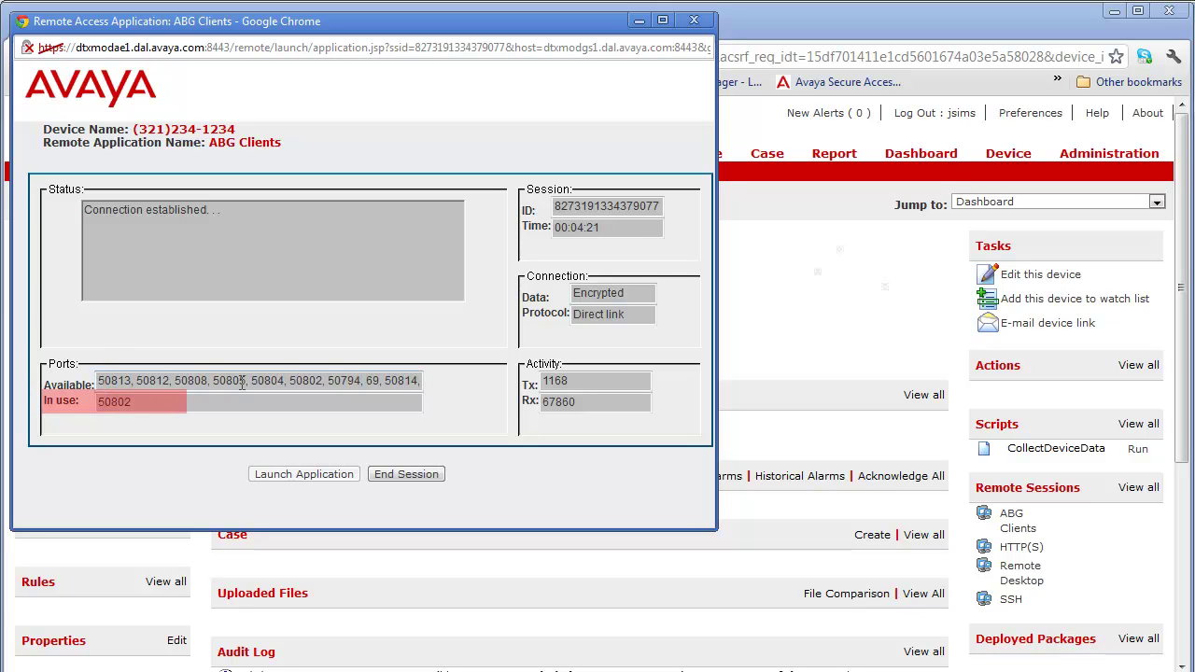
pyautogui.click(285, 383)
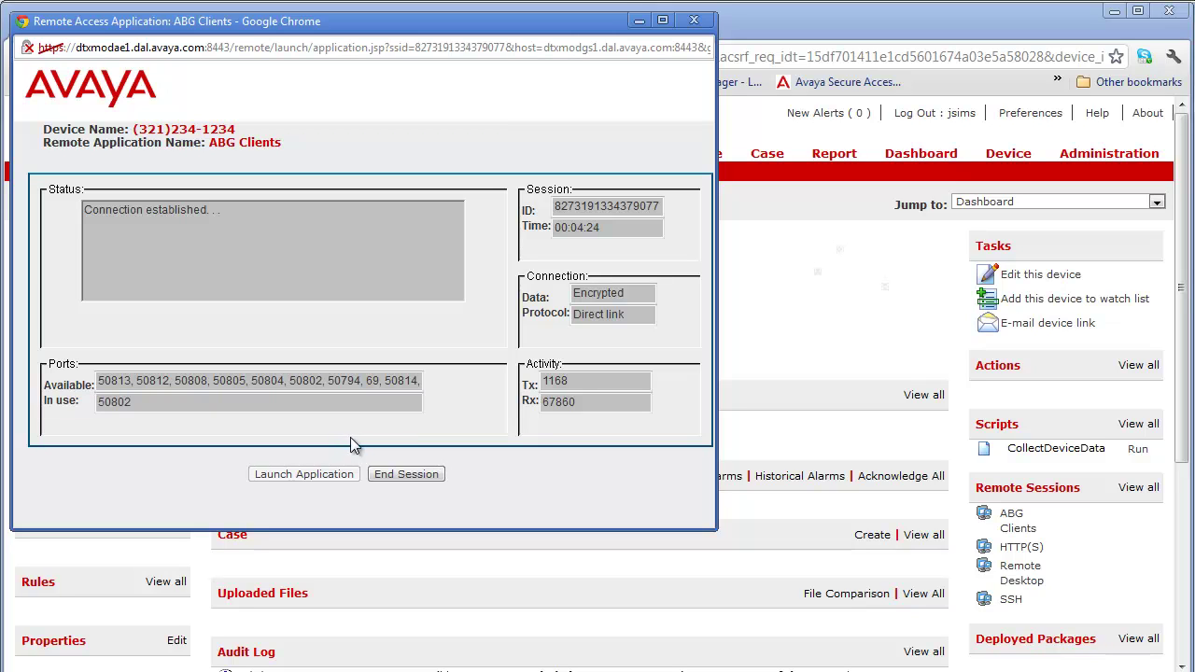
# Step: End the ABG Clients remote session from the Remote Access Application window
pyautogui.click(409, 474)
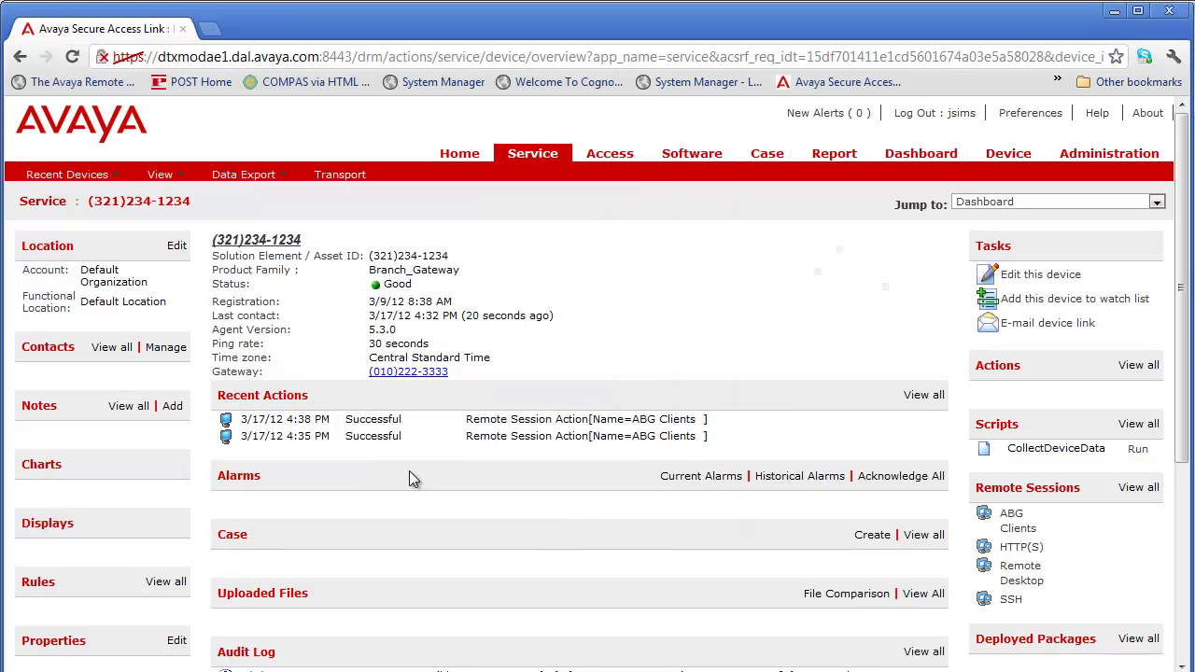